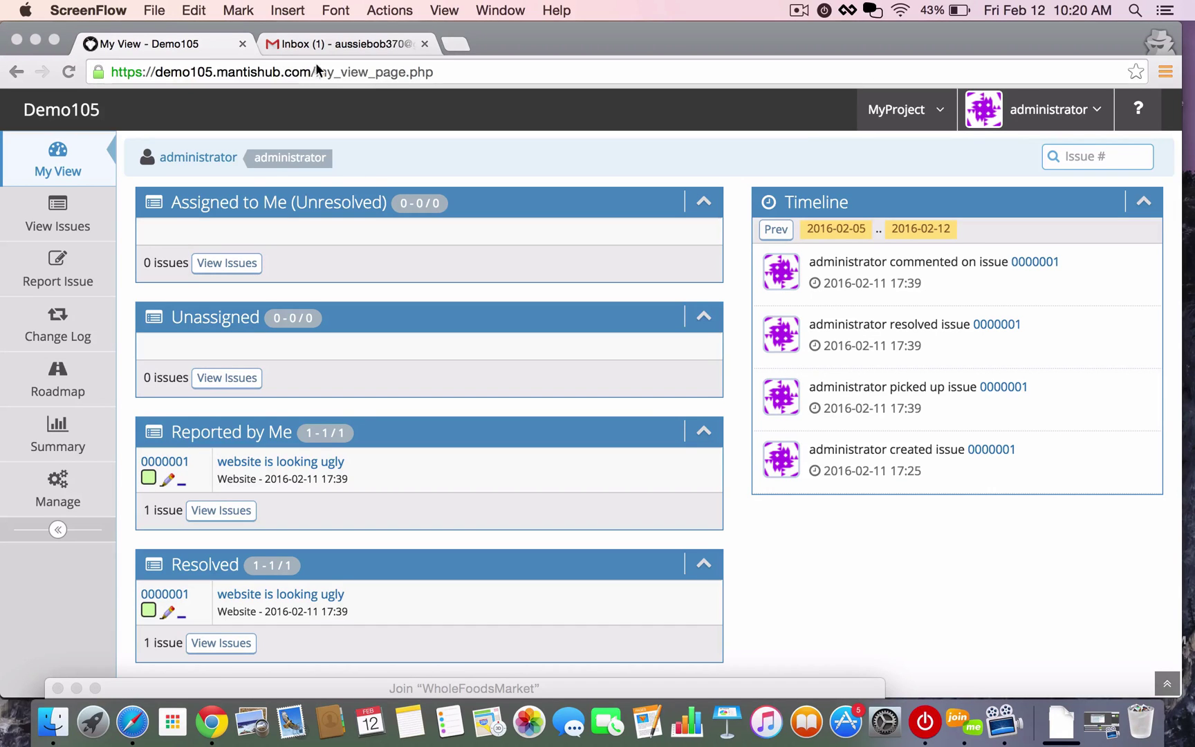
{"action": "left_click", "coordinate": [352, 42]}
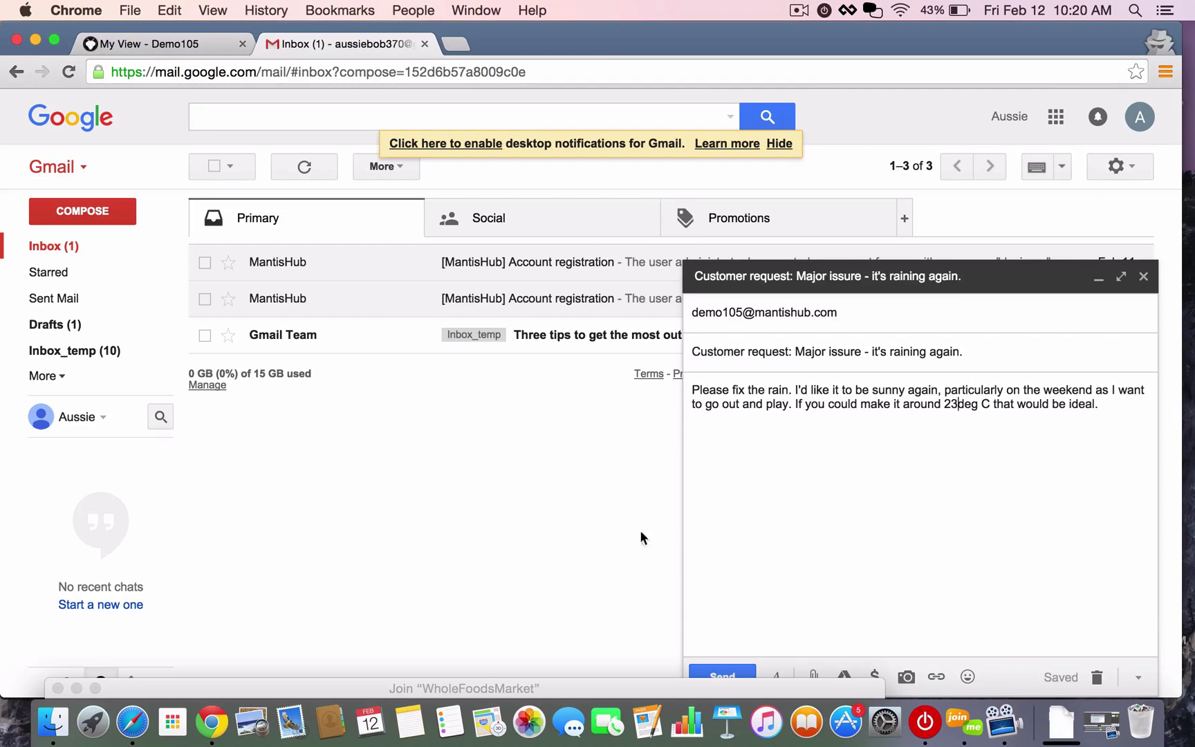
{"action": "left_click", "coordinate": [742, 311]}
{"action": "mouse_move", "coordinate": [726, 315]}
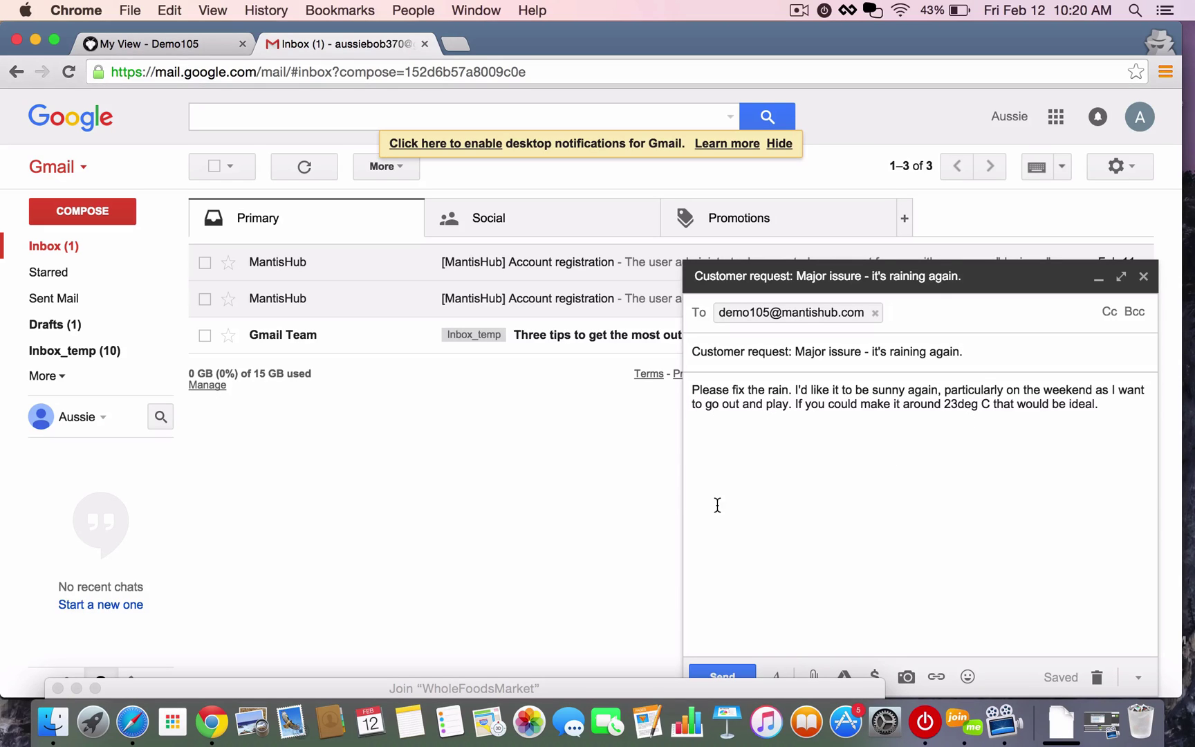
{"action": "left_click", "coordinate": [715, 672]}
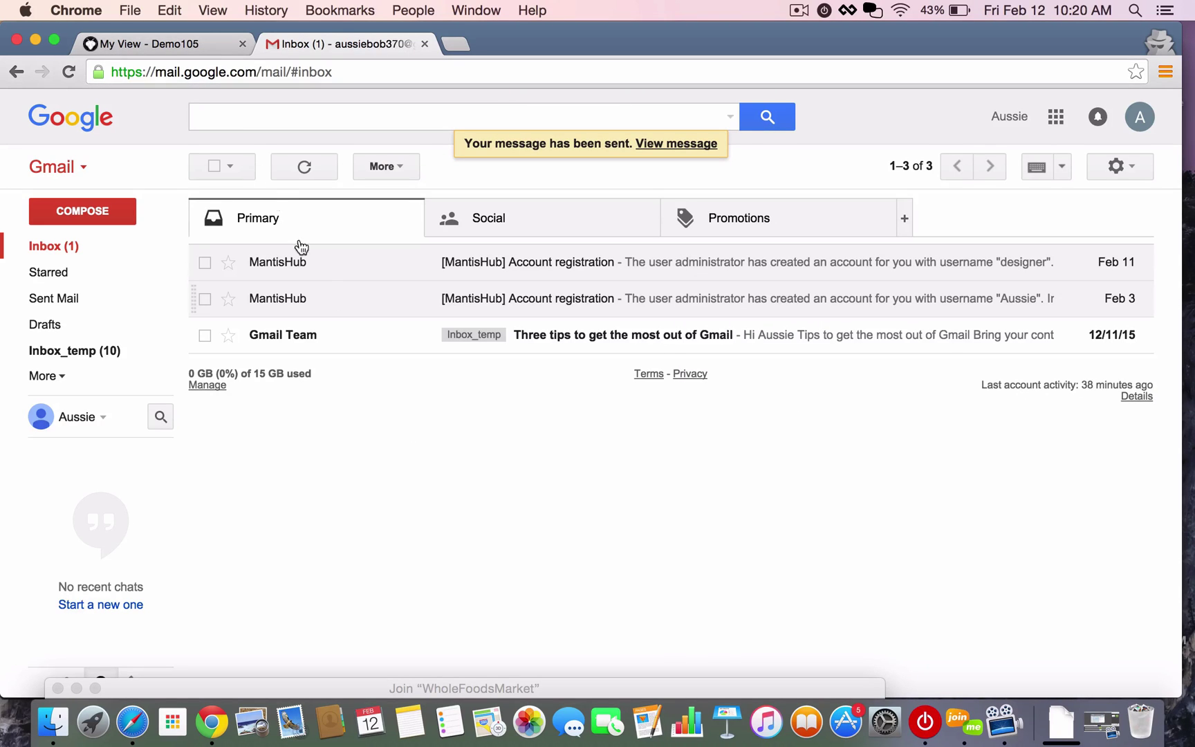
{"action": "left_click", "coordinate": [171, 43]}
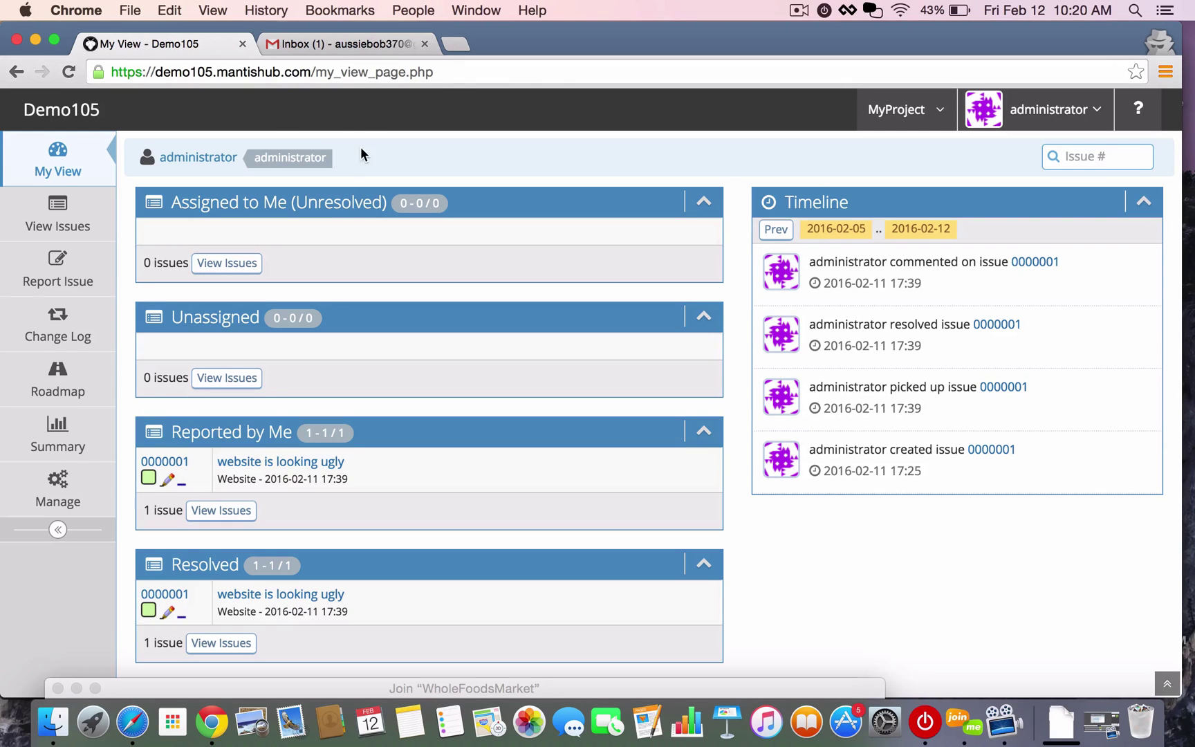
{"action": "left_click", "coordinate": [346, 46]}
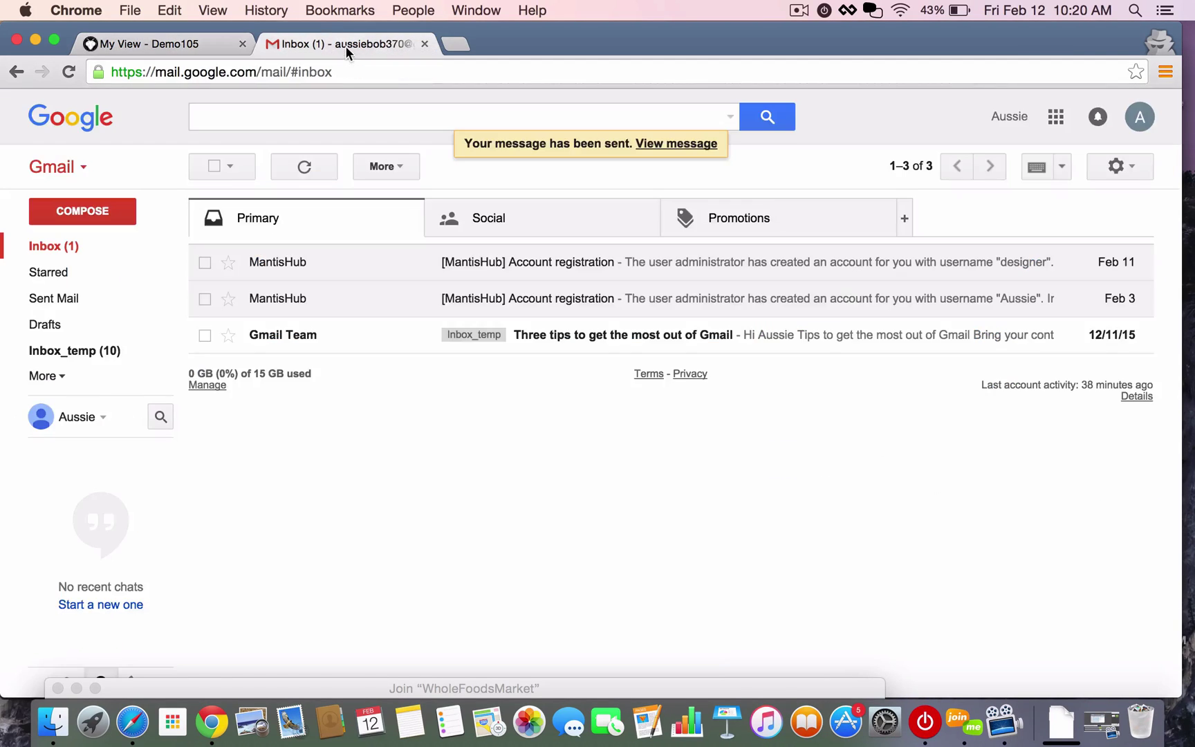
{"action": "left_click", "coordinate": [55, 247]}
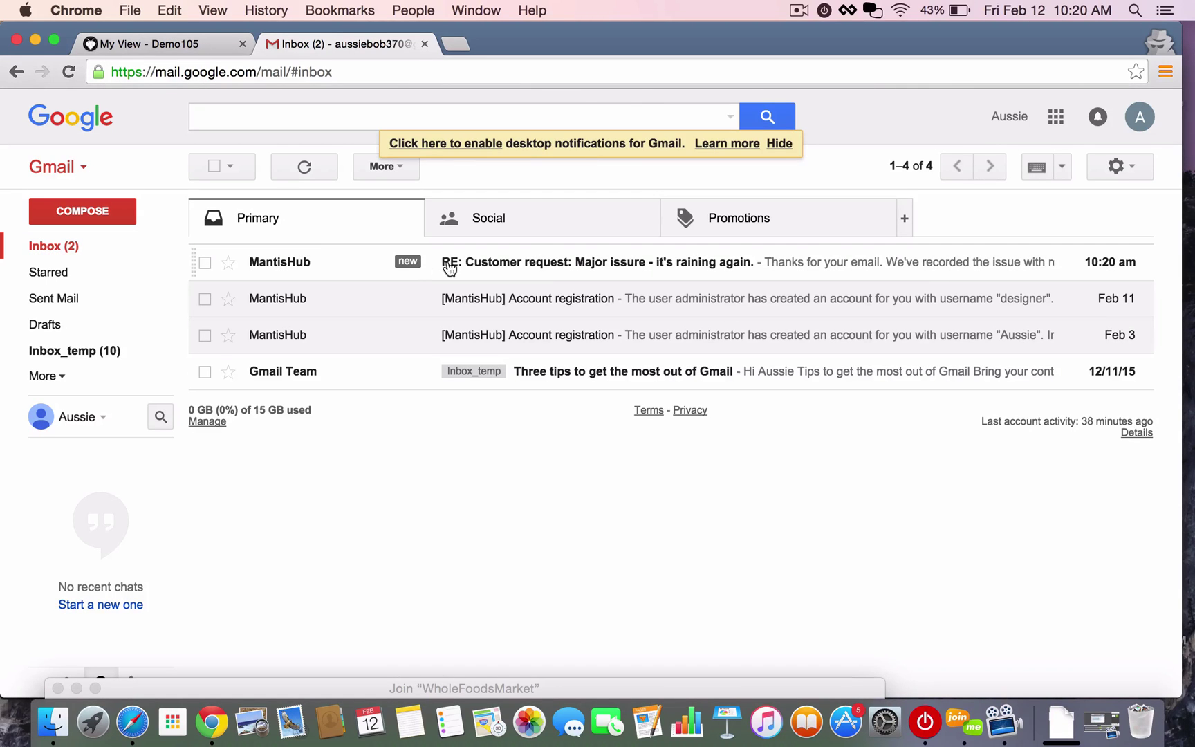
{"action": "left_click", "coordinate": [513, 263]}
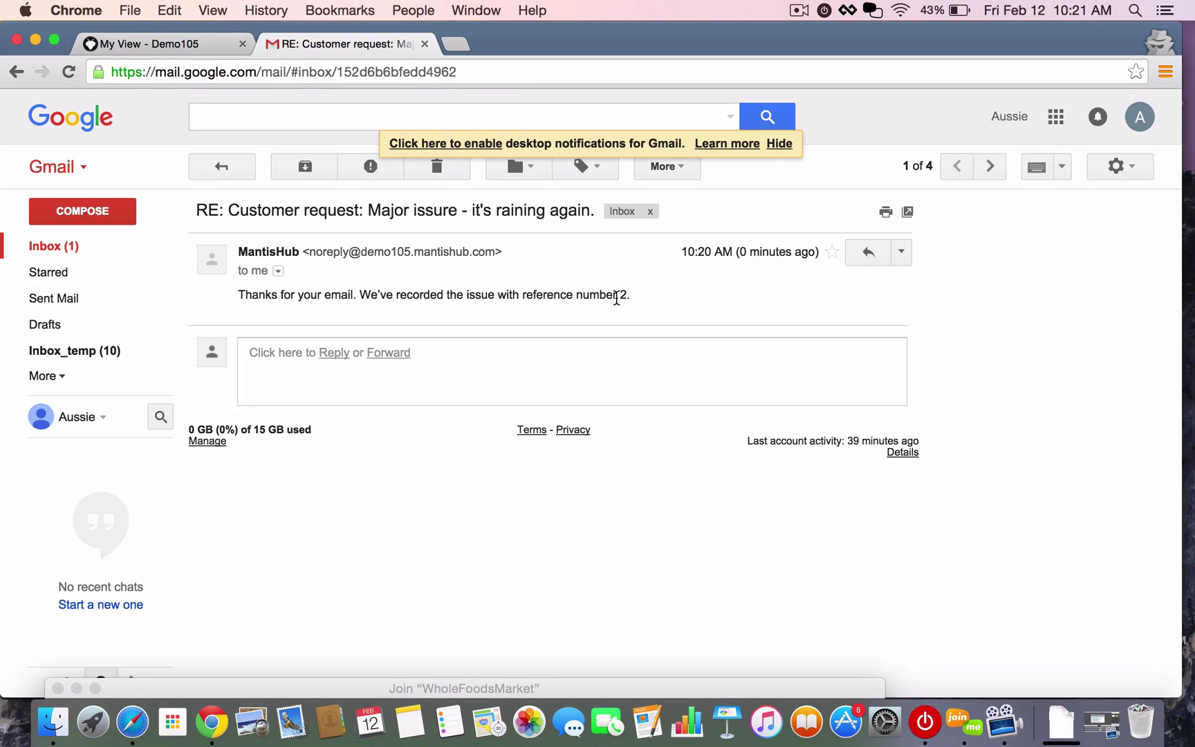
{"action": "left_click", "coordinate": [48, 247]}
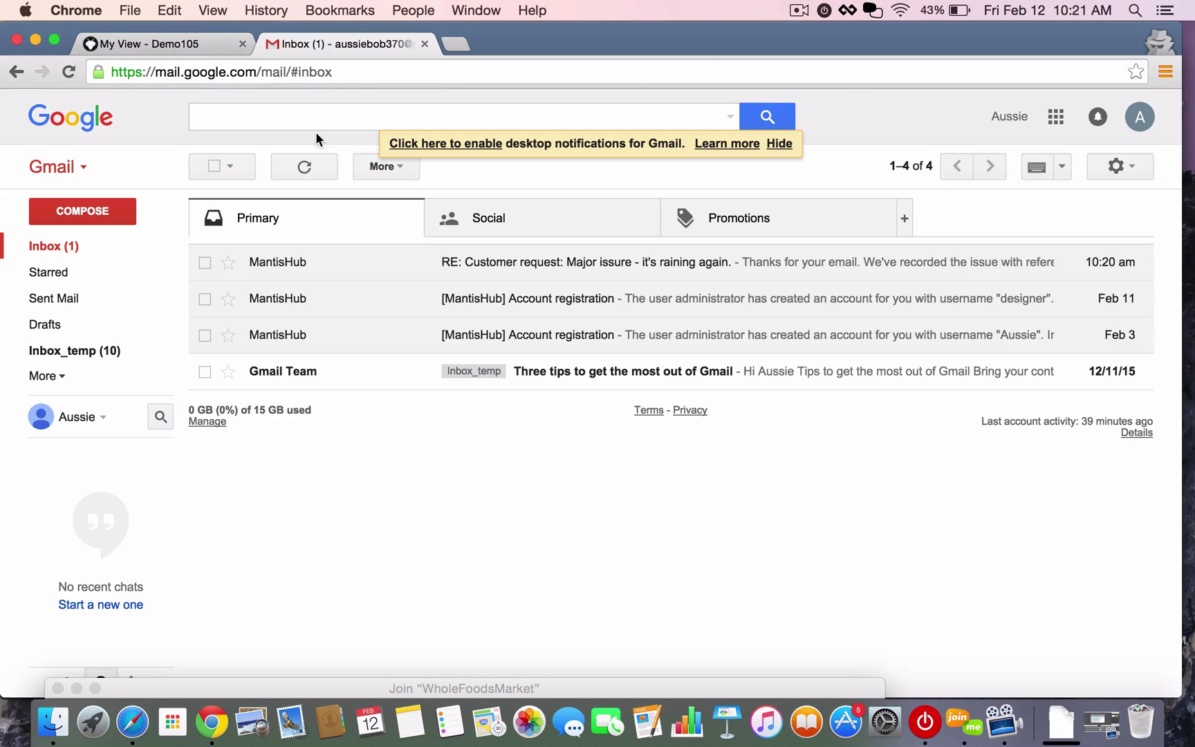
{"action": "left_click", "coordinate": [141, 45]}
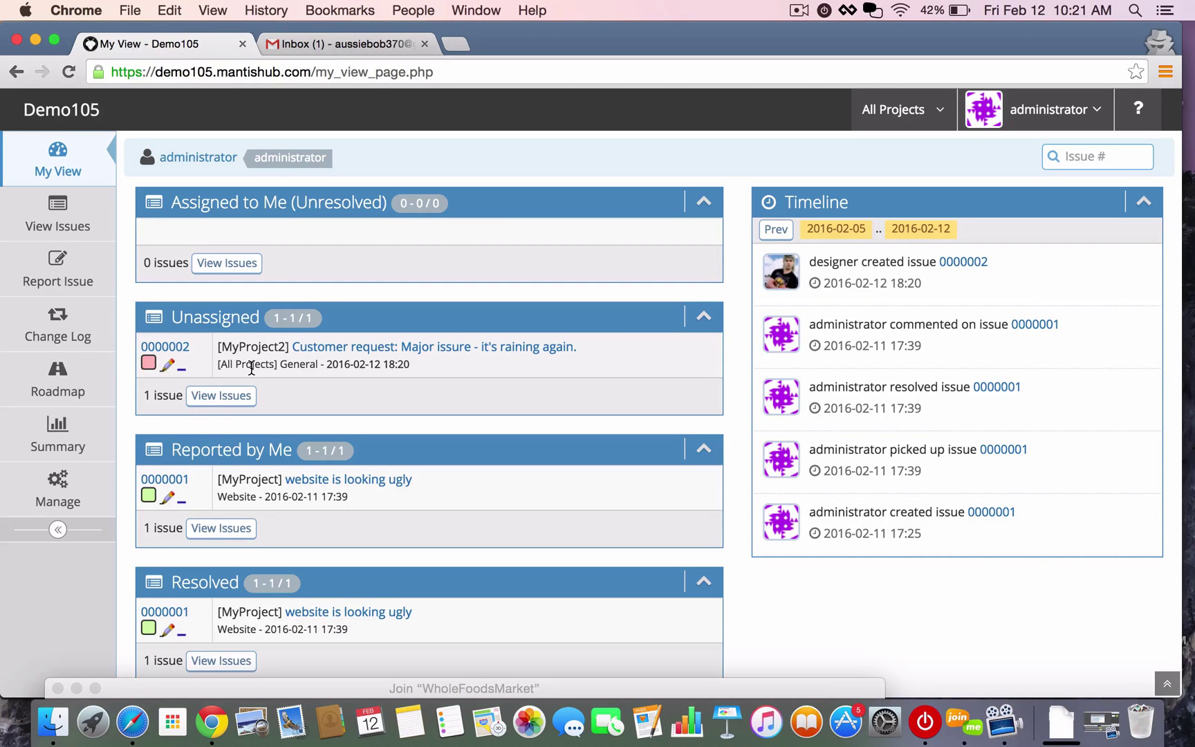
{"action": "left_click", "coordinate": [356, 351]}
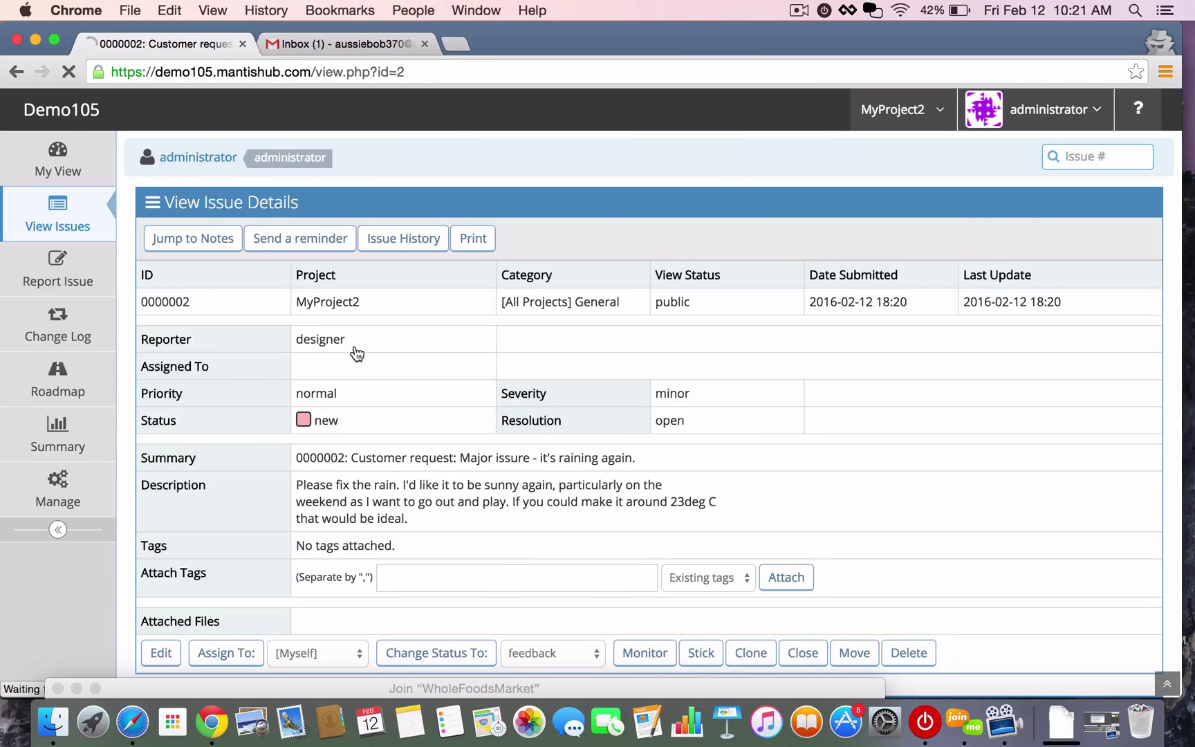
{"action": "scroll", "coordinate": [434, 459], "scroll_direction": "down", "scroll_amount": 5}
{"action": "scroll", "coordinate": [434, 462], "scroll_direction": "down", "scroll_amount": 3}
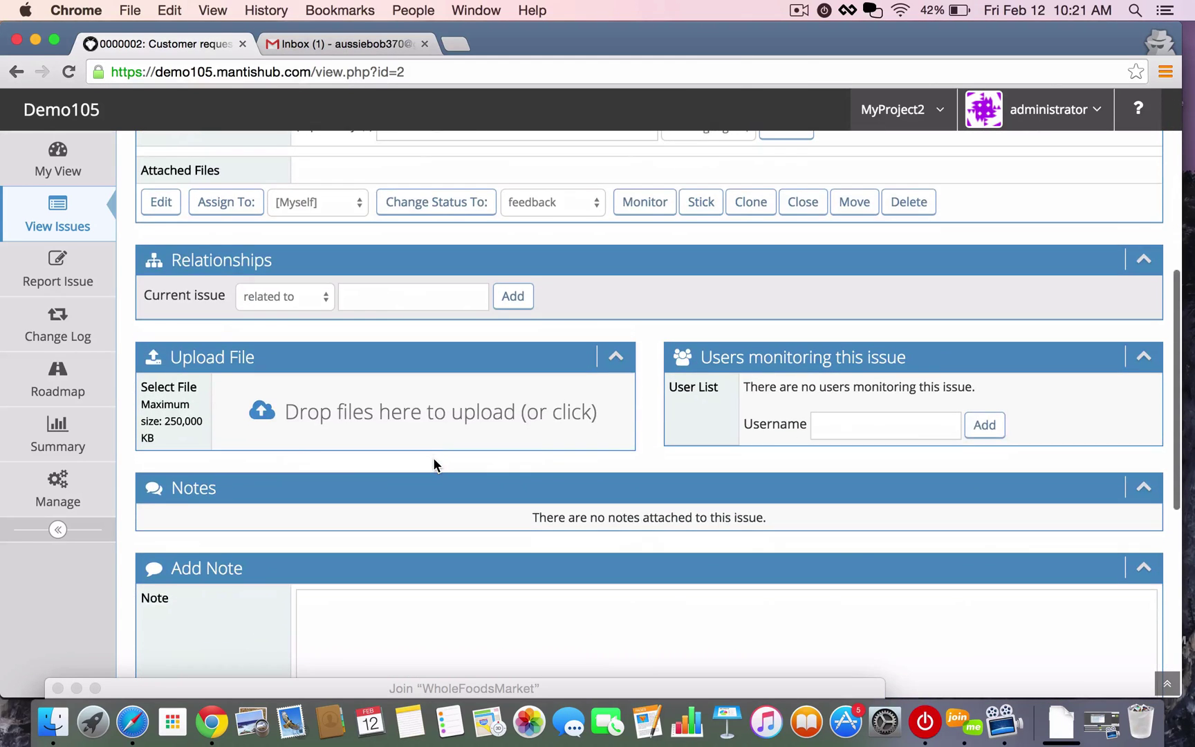
{"action": "scroll", "coordinate": [433, 459], "scroll_direction": "down", "scroll_amount": 4}
{"action": "left_click", "coordinate": [378, 457]}
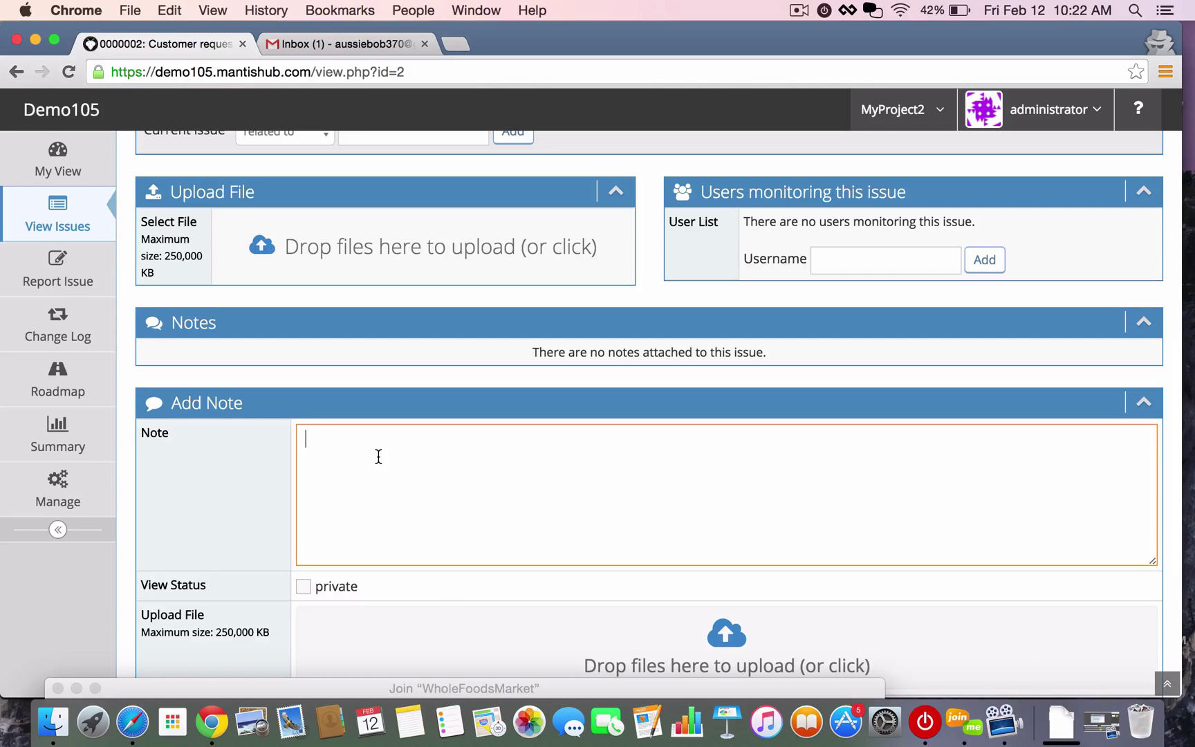
{"action": "type", "text": "I'll have to call in a favour with the gods."}
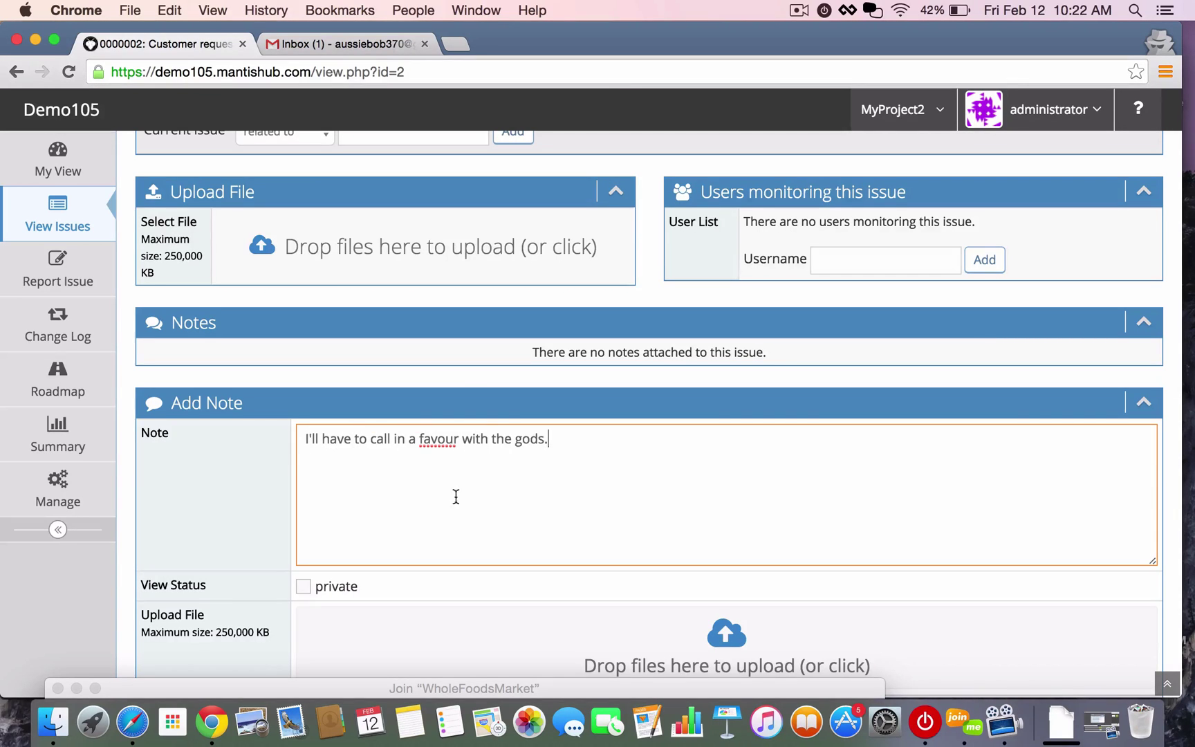
{"action": "scroll", "coordinate": [454, 513], "scroll_direction": "down", "scroll_amount": 5}
{"action": "left_click", "coordinate": [195, 508]}
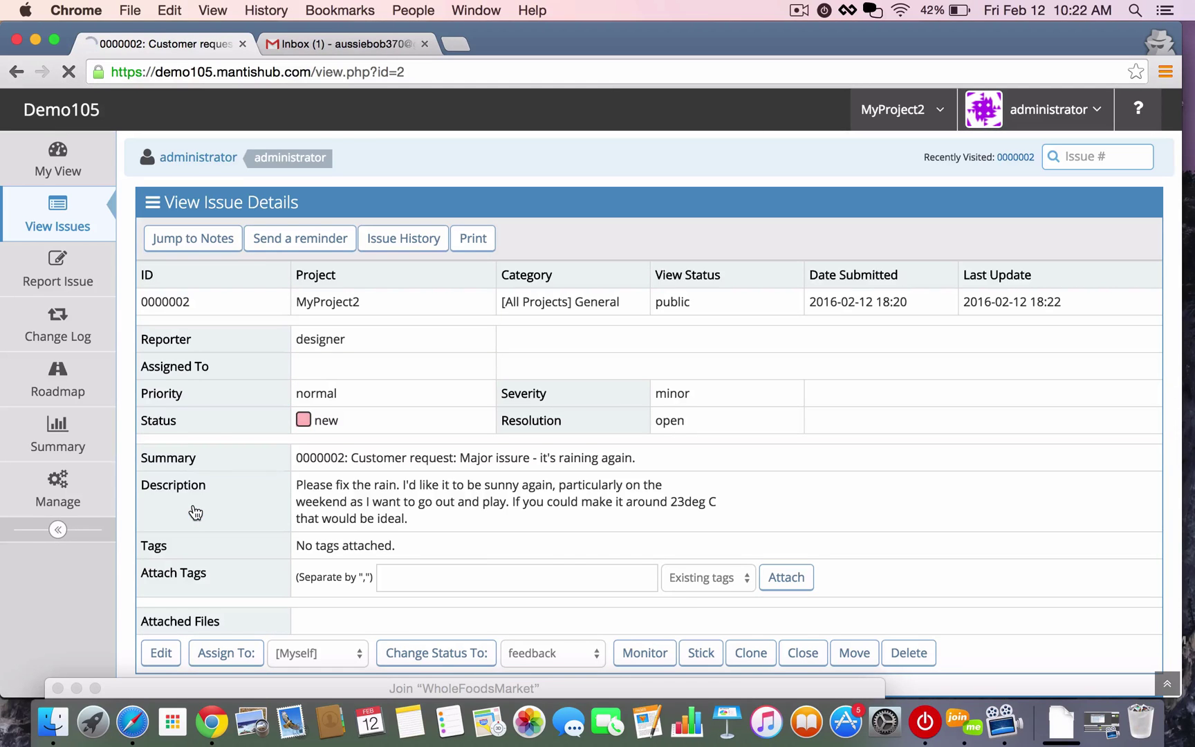
{"action": "left_click", "coordinate": [330, 48]}
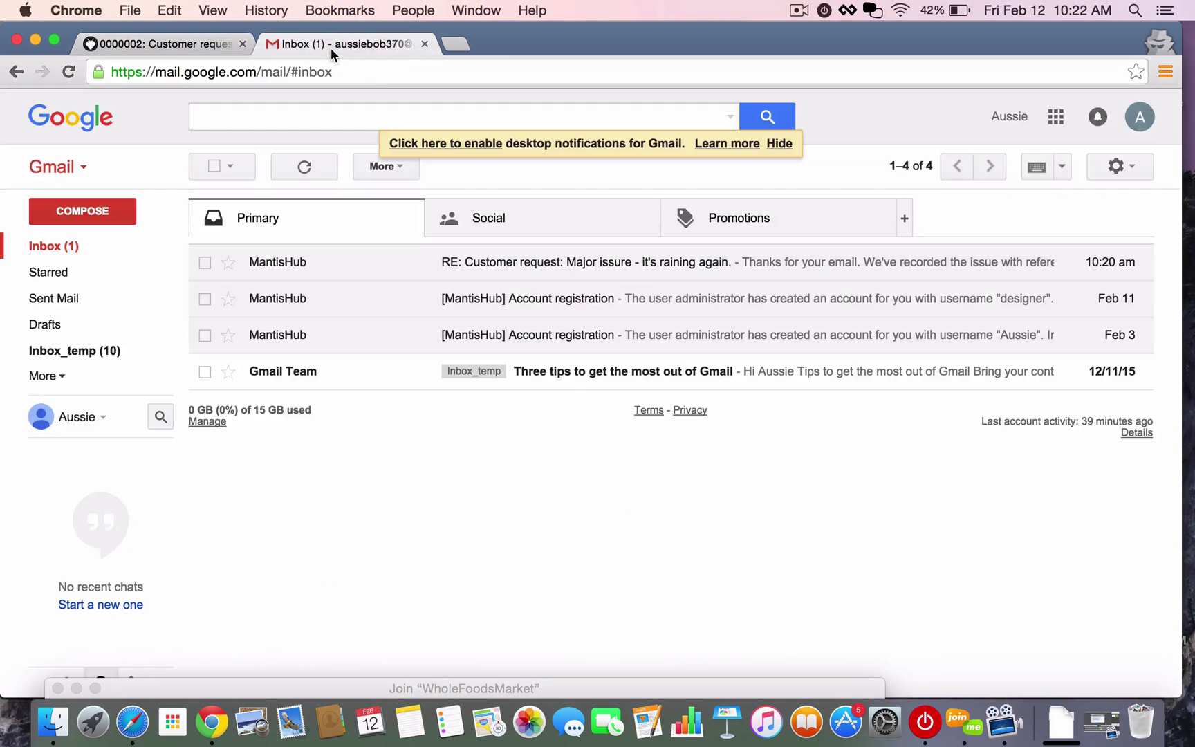
{"action": "left_click", "coordinate": [50, 248]}
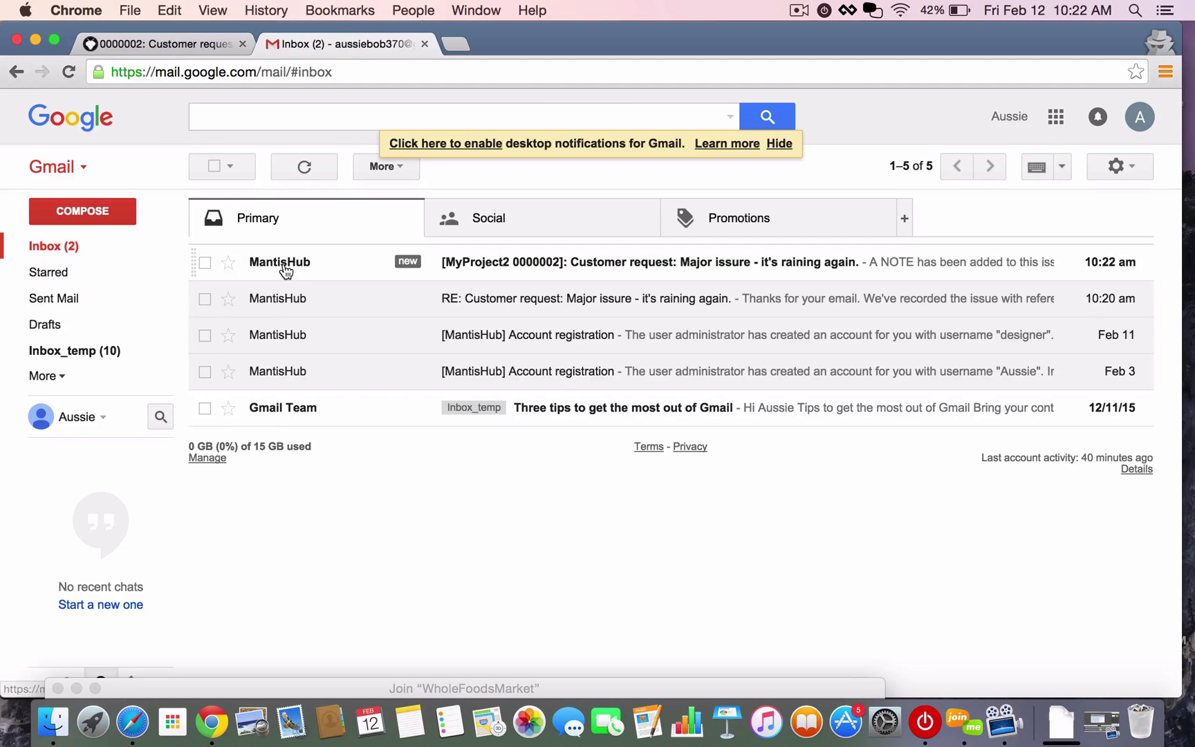
{"action": "mouse_move", "coordinate": [286, 269]}
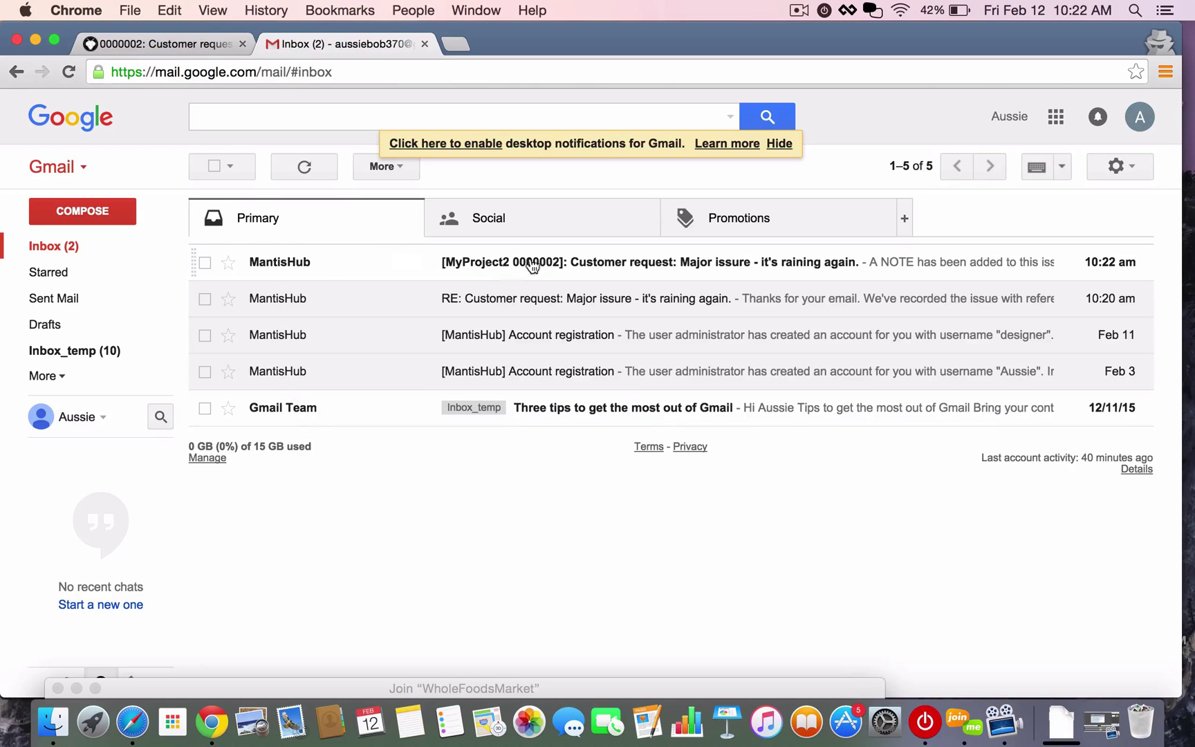
{"action": "left_click", "coordinate": [548, 267]}
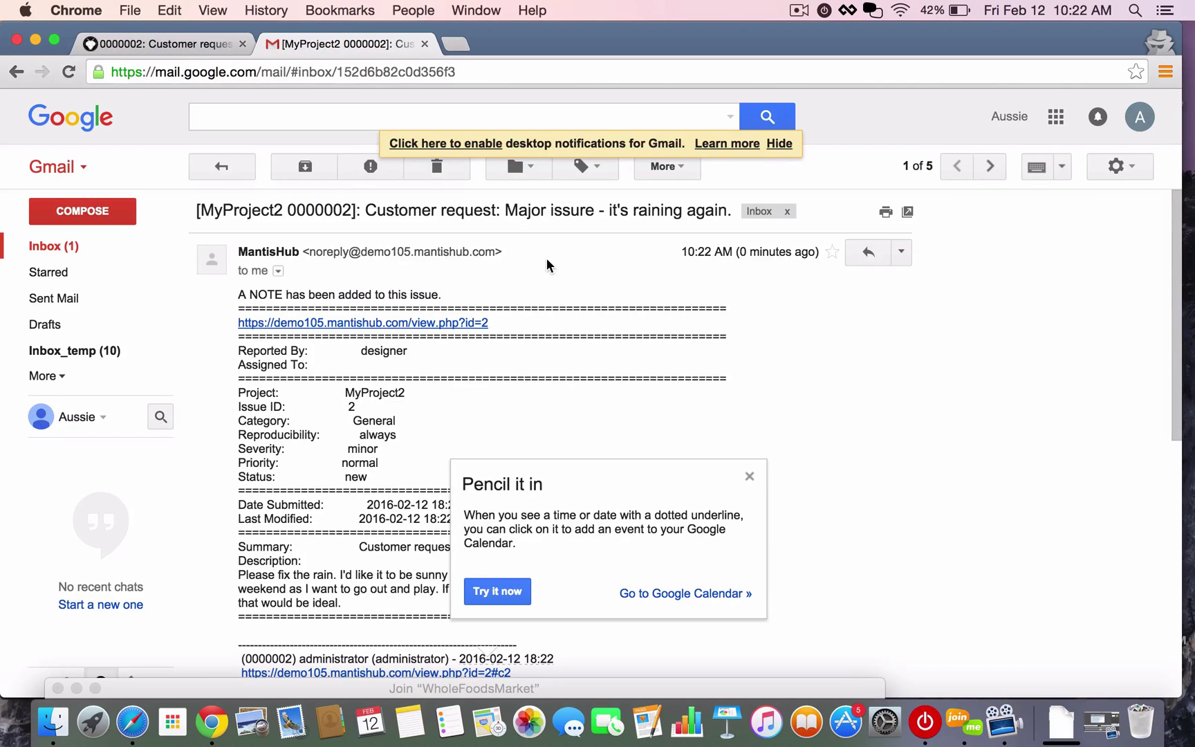
{"action": "left_click", "coordinate": [750, 477]}
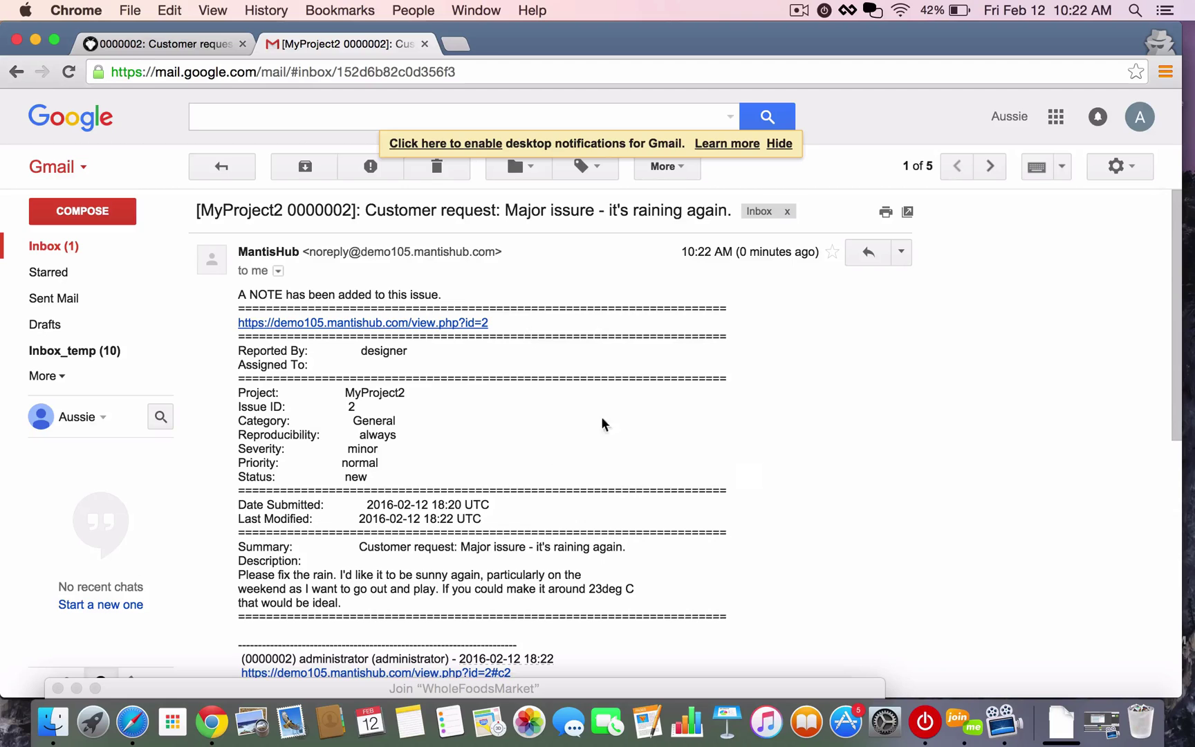
{"action": "left_click", "coordinate": [865, 253]}
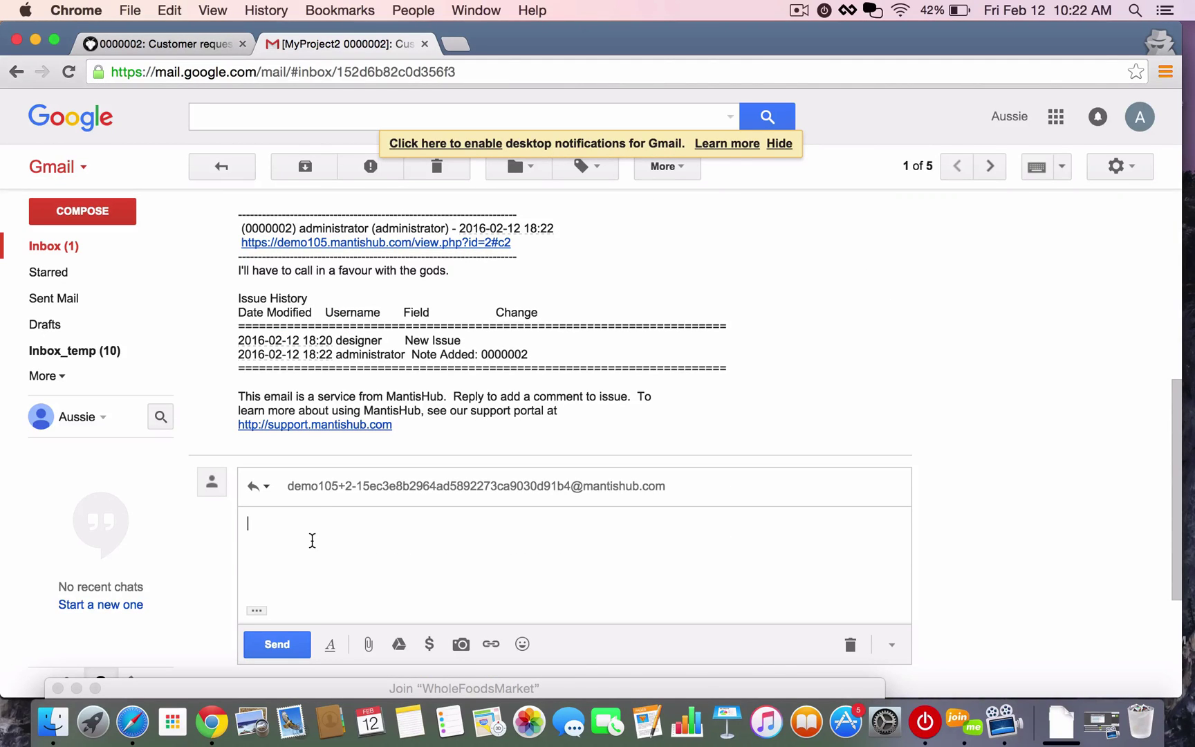
{"action": "type", "text": "See what you can do..."}
{"action": "left_click", "coordinate": [271, 644]}
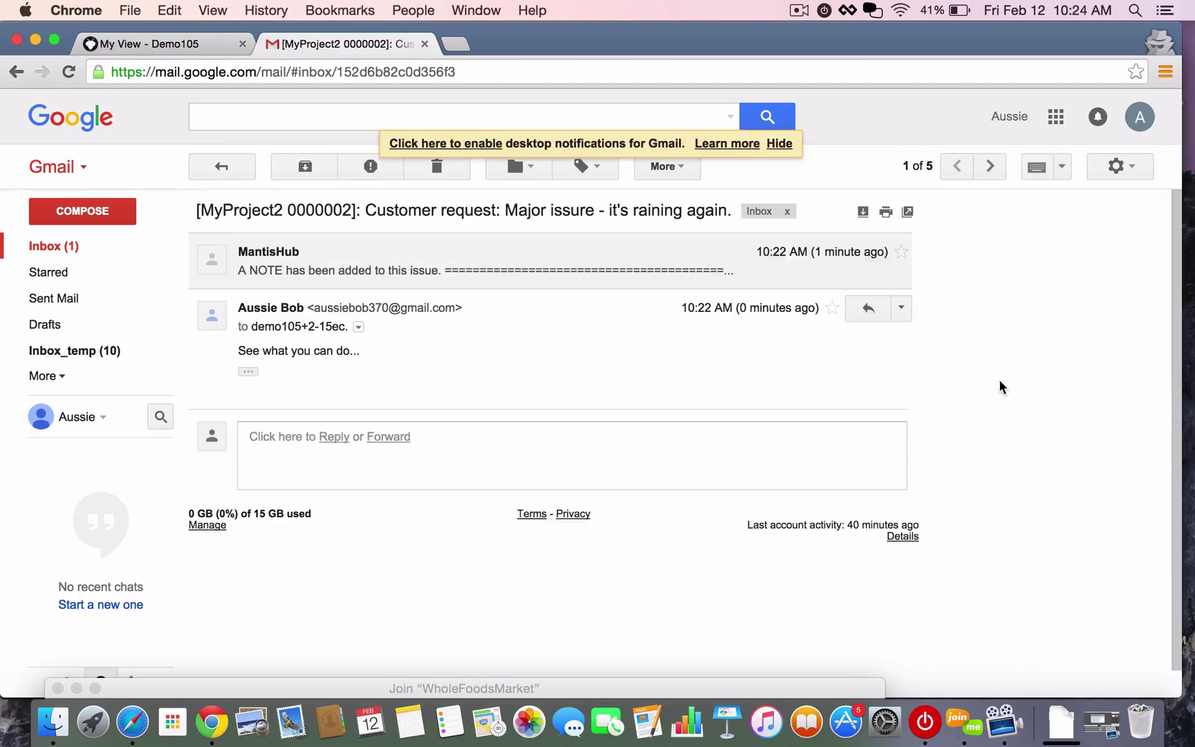
{"action": "left_click", "coordinate": [164, 250]}
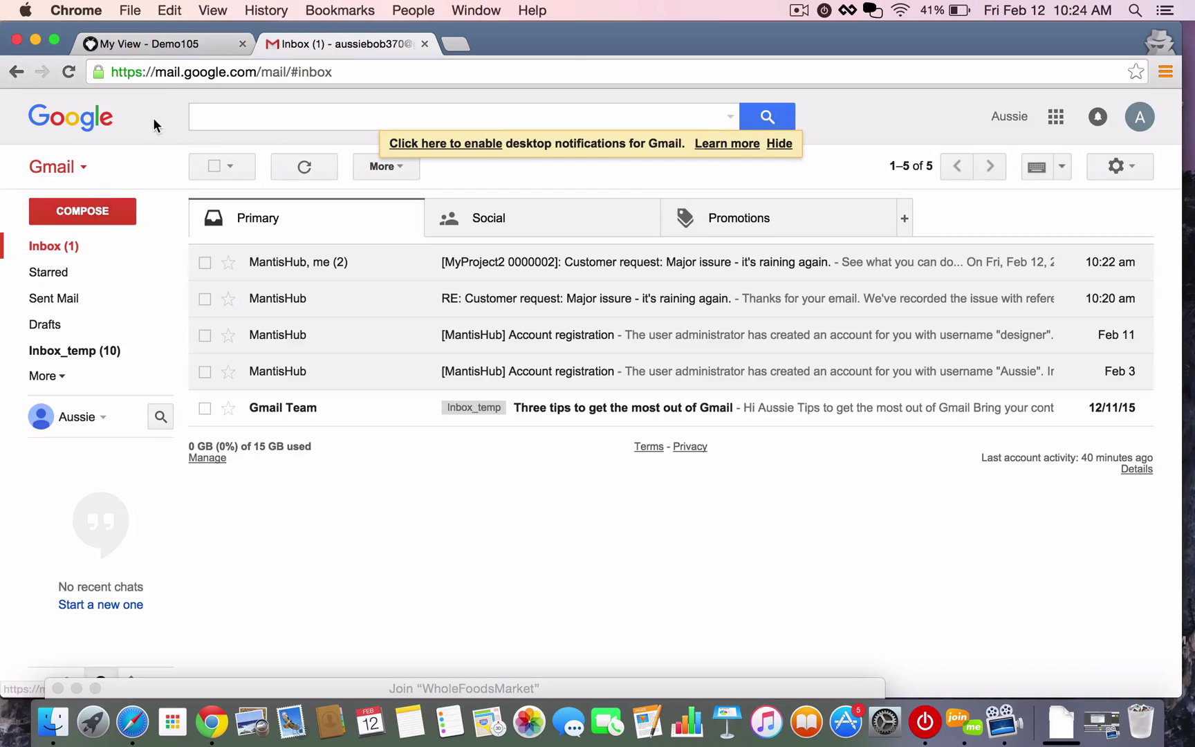
{"action": "left_click", "coordinate": [149, 46]}
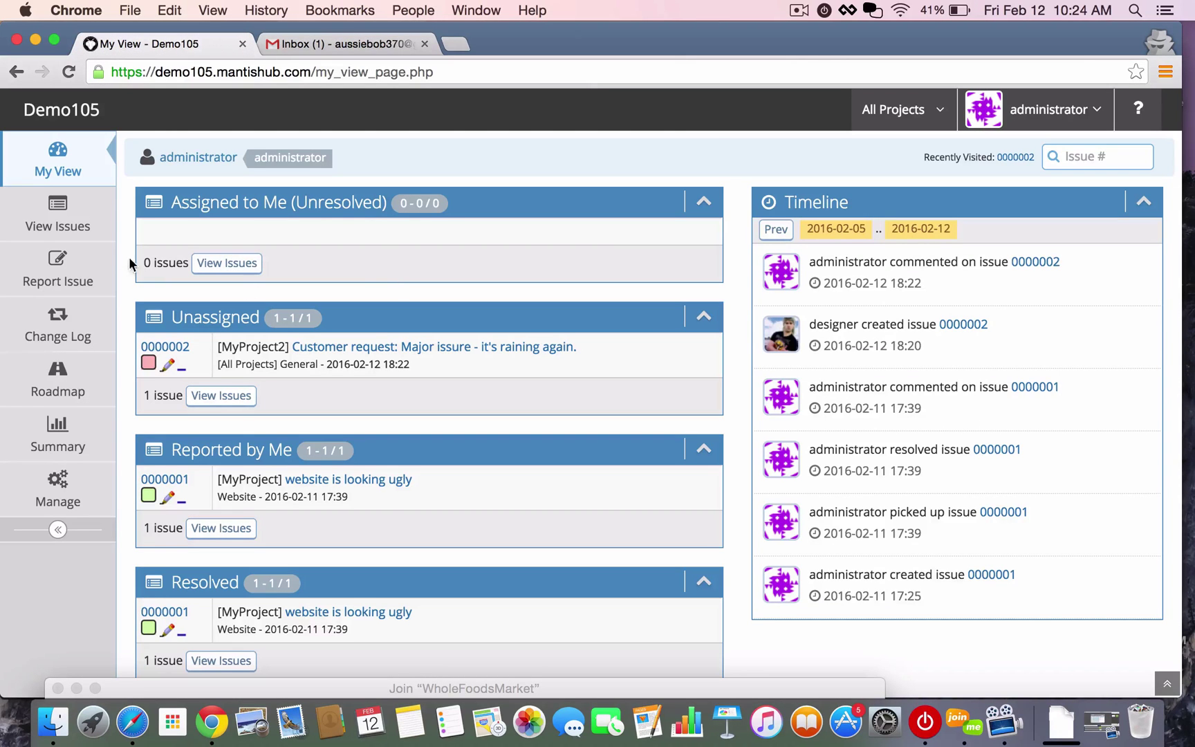
{"action": "left_click", "coordinate": [69, 70]}
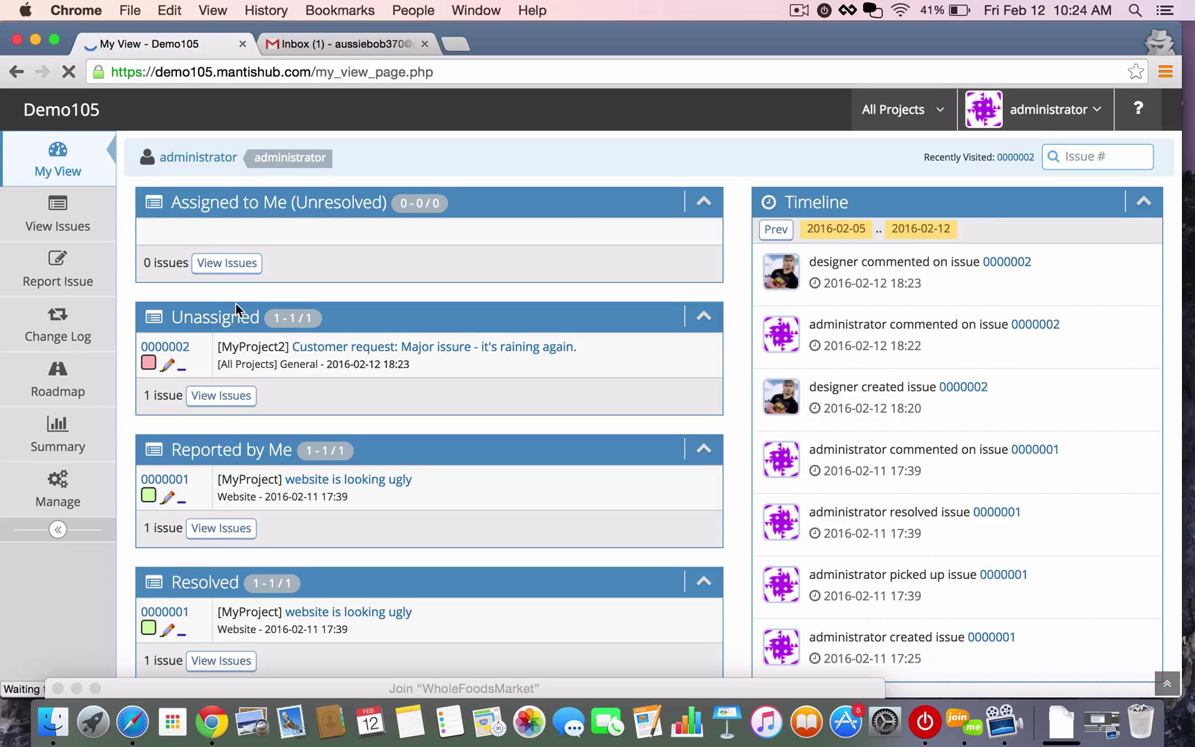
{"action": "left_click", "coordinate": [320, 348]}
{"action": "scroll", "coordinate": [323, 353], "scroll_direction": "down", "scroll_amount": 6}
{"action": "scroll", "coordinate": [321, 351], "scroll_direction": "down", "scroll_amount": 2}
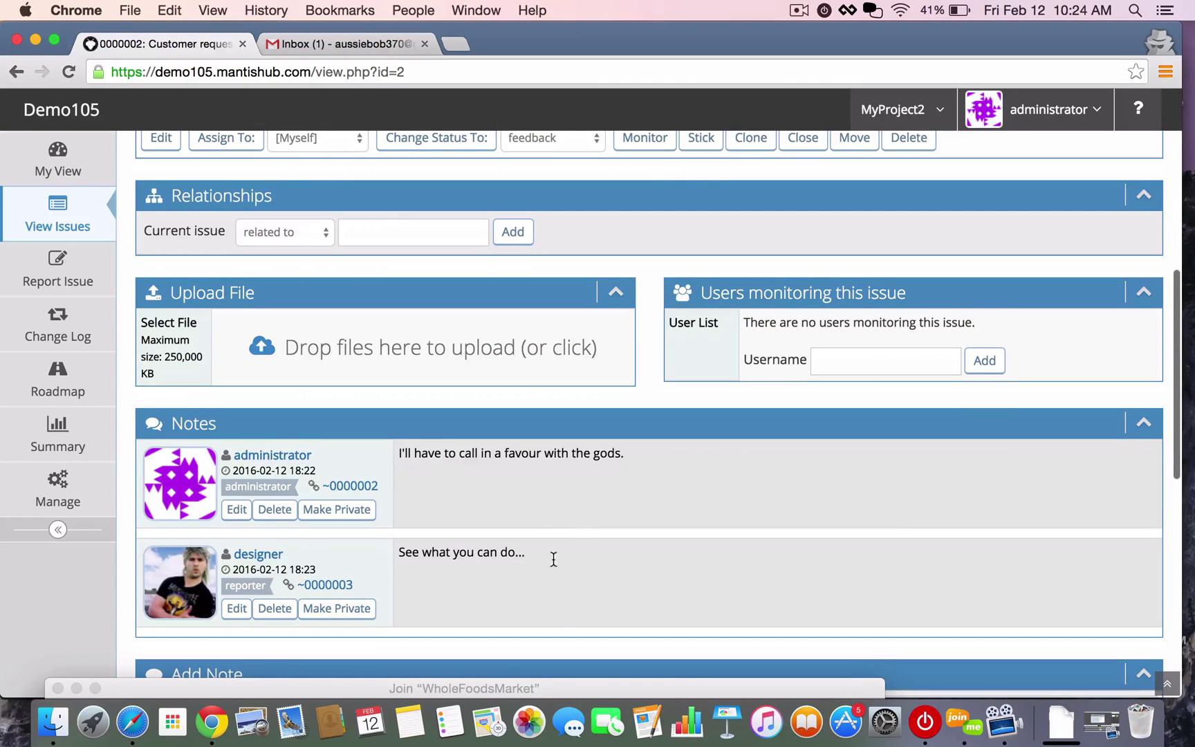
{"action": "left_click_drag", "start_coordinate": [538, 558], "coordinate": [400, 554]}
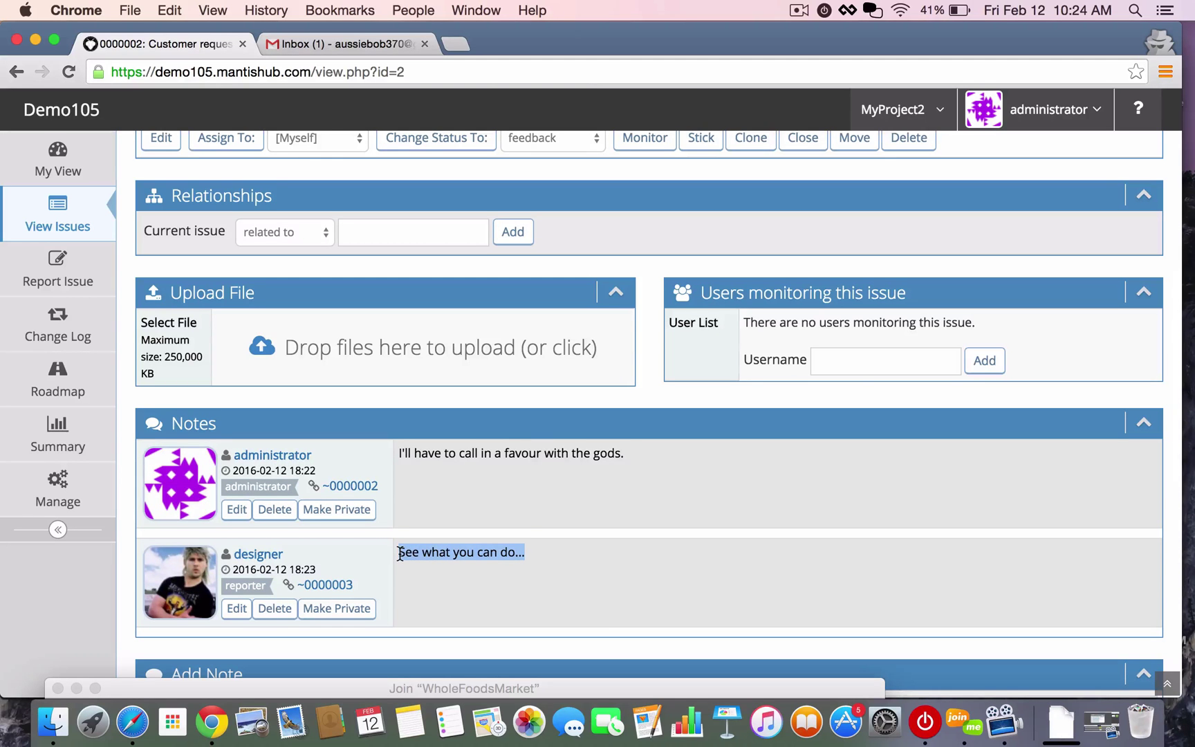
{"action": "left_click", "coordinate": [606, 612]}
{"action": "scroll", "coordinate": [533, 455], "scroll_direction": "up", "scroll_amount": 5}
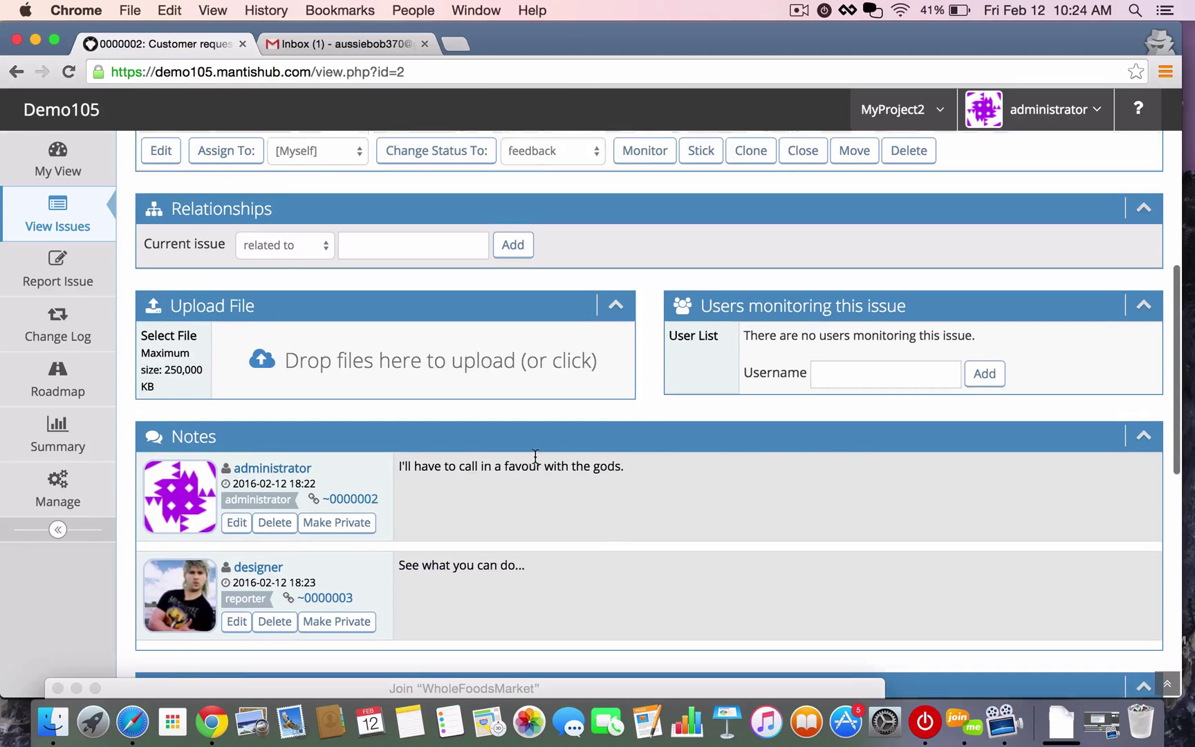
{"action": "scroll", "coordinate": [535, 455], "scroll_direction": "up", "scroll_amount": 3}
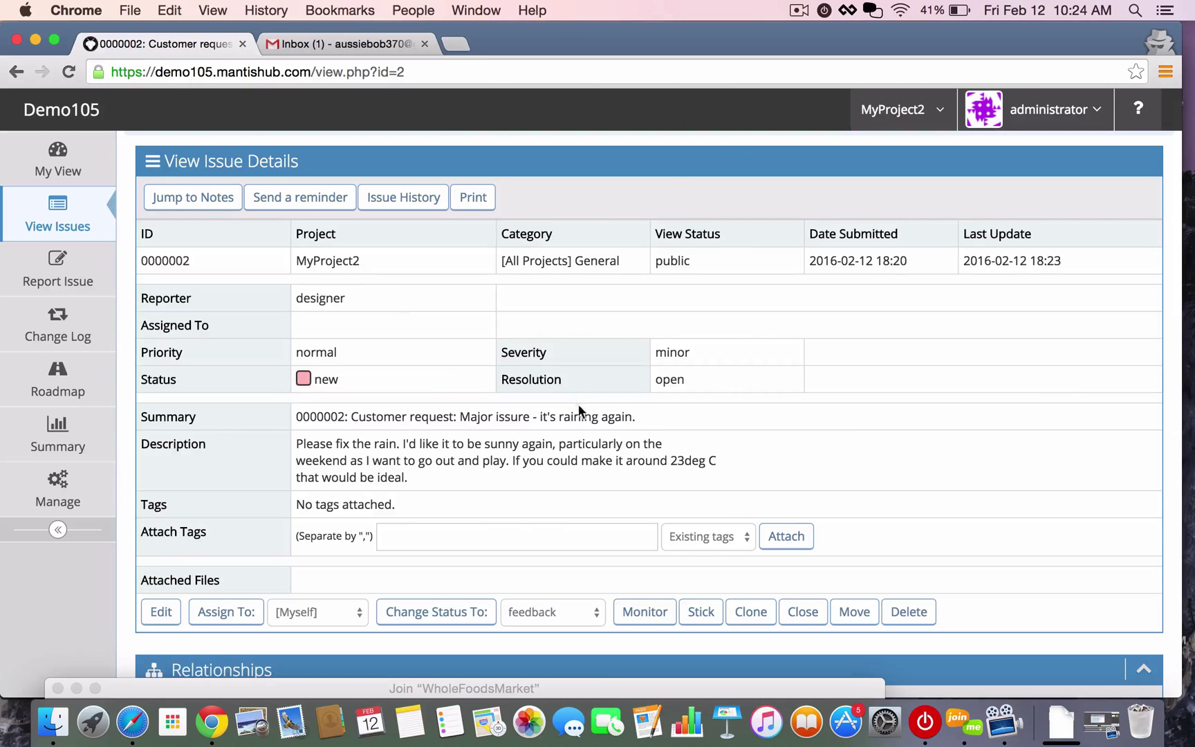
{"action": "left_click_drag", "start_coordinate": [641, 418], "coordinate": [283, 423]}
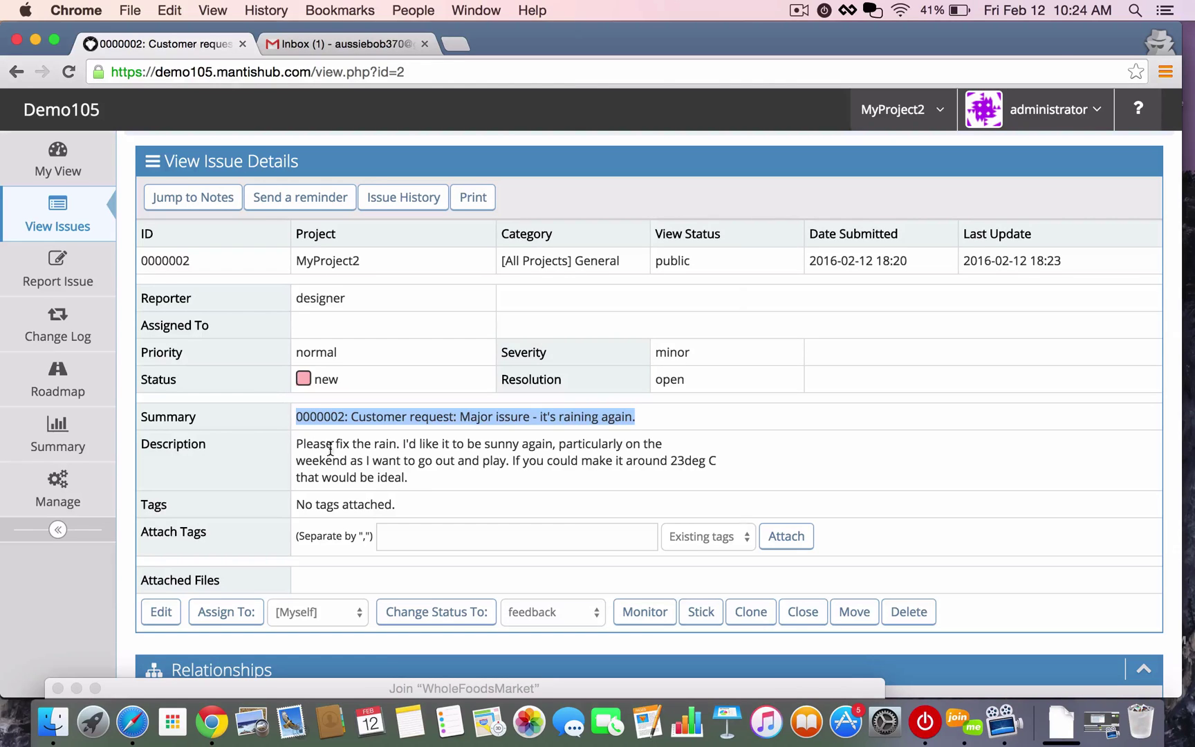
{"action": "left_click_drag", "start_coordinate": [414, 478], "coordinate": [258, 443]}
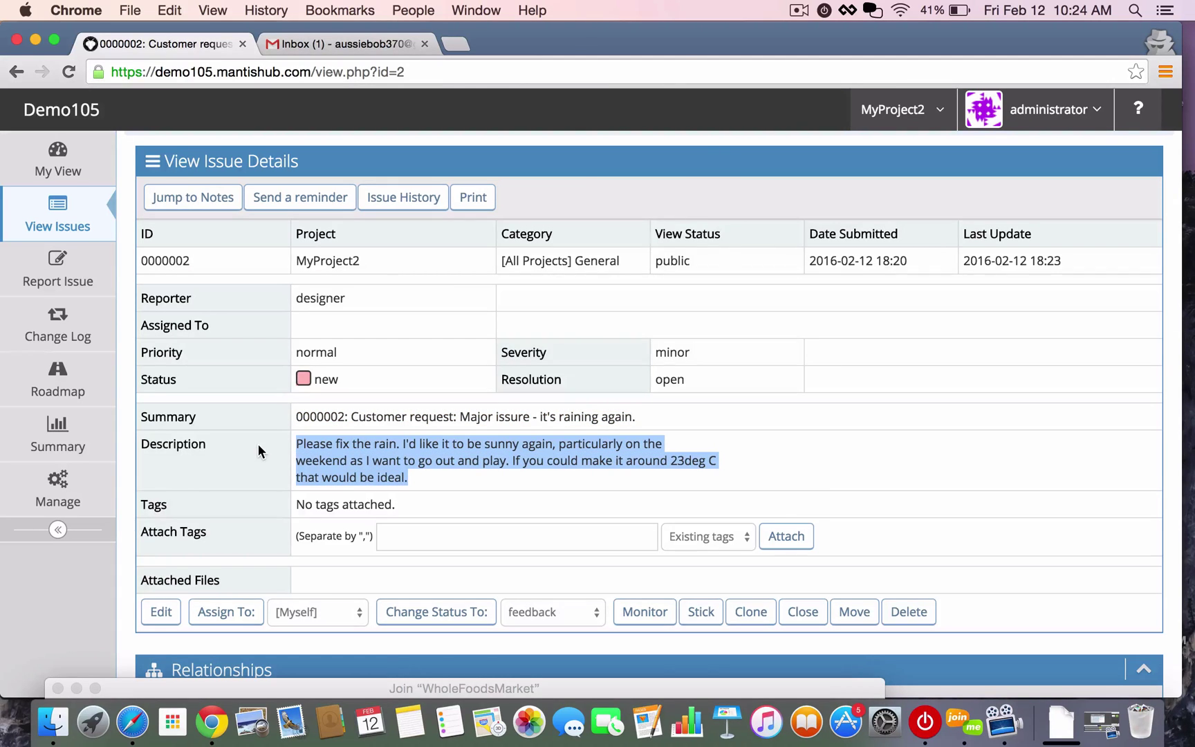
{"action": "scroll", "coordinate": [381, 344], "scroll_direction": "up", "scroll_amount": 1}
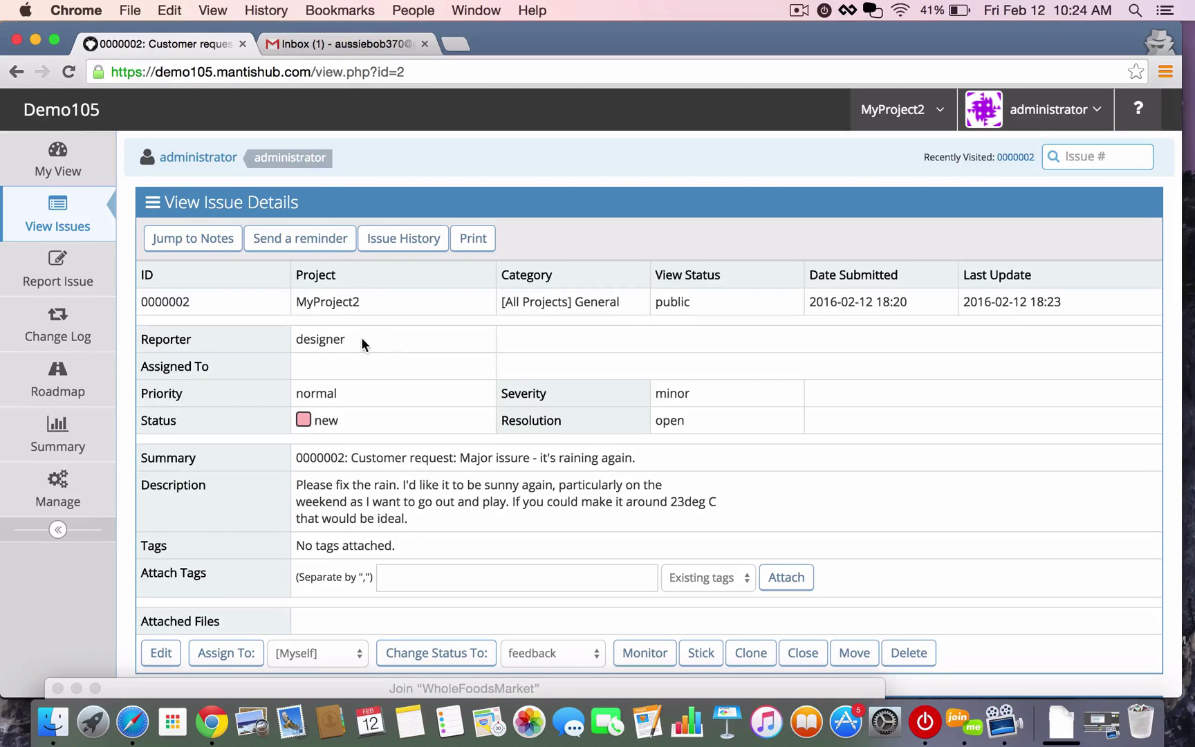
{"action": "left_click_drag", "start_coordinate": [346, 339], "coordinate": [288, 338]}
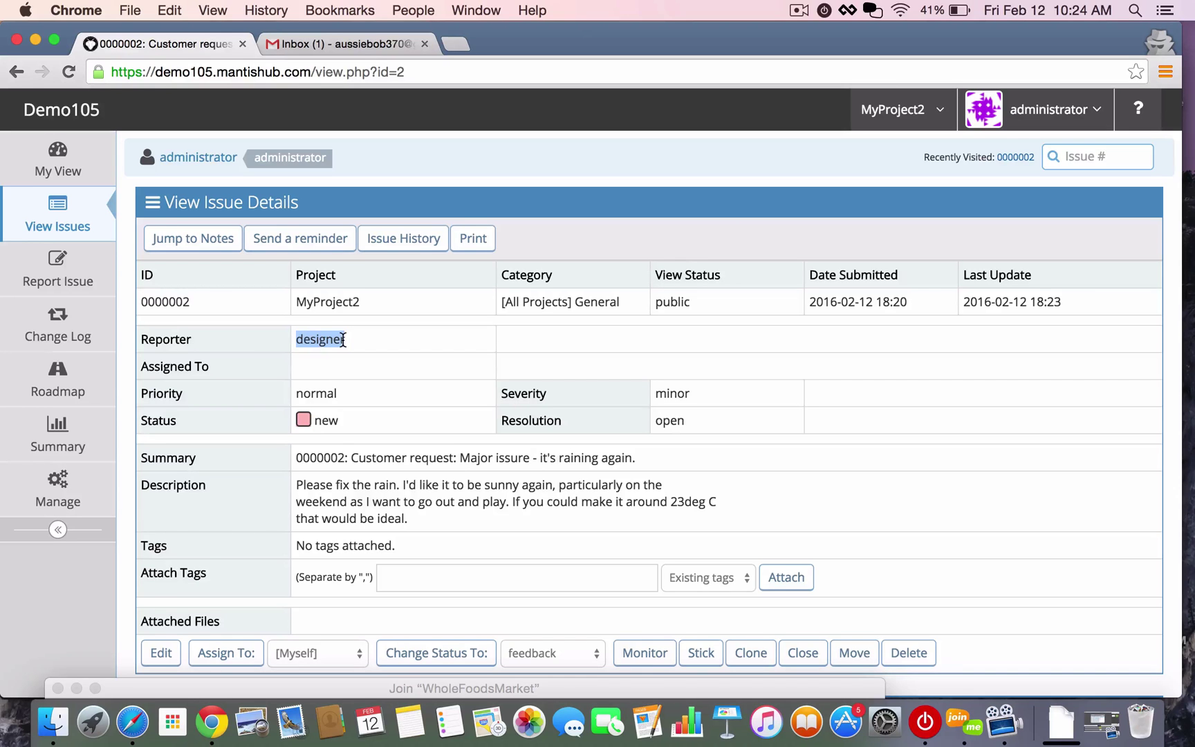
{"action": "scroll", "coordinate": [478, 415], "scroll_direction": "down", "scroll_amount": 5}
{"action": "scroll", "coordinate": [478, 416], "scroll_direction": "down", "scroll_amount": 2}
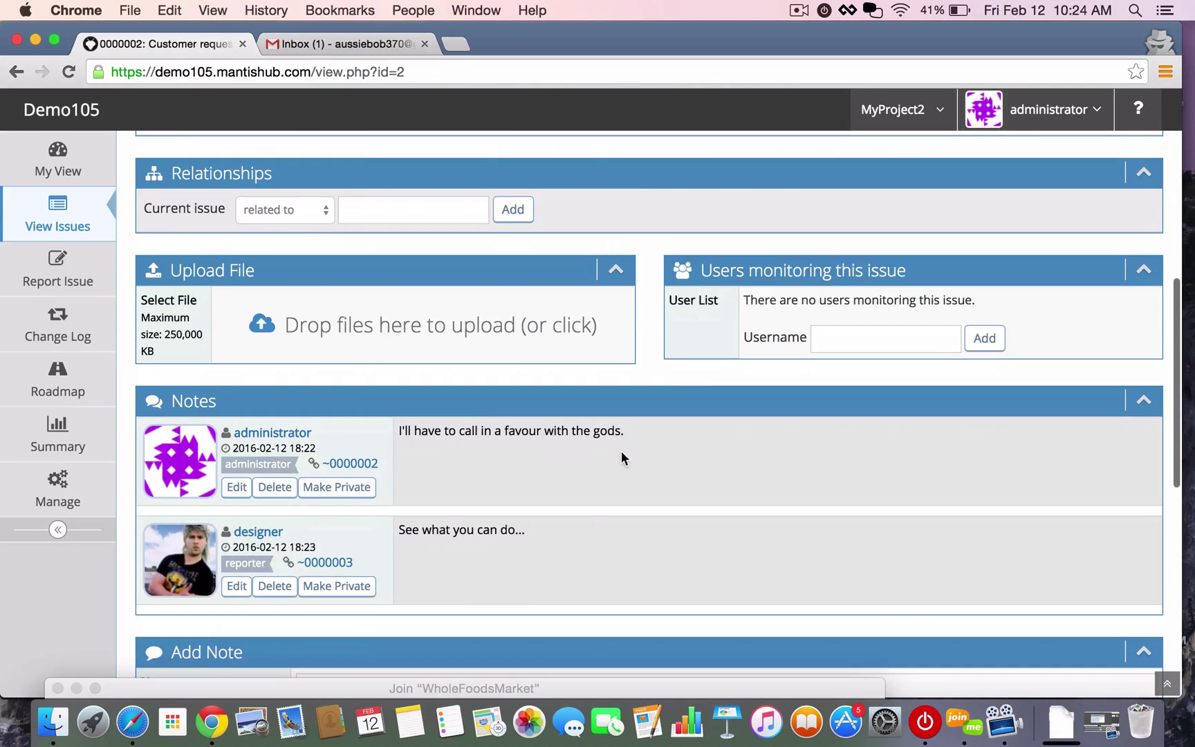
{"action": "left_click", "coordinate": [61, 172]}
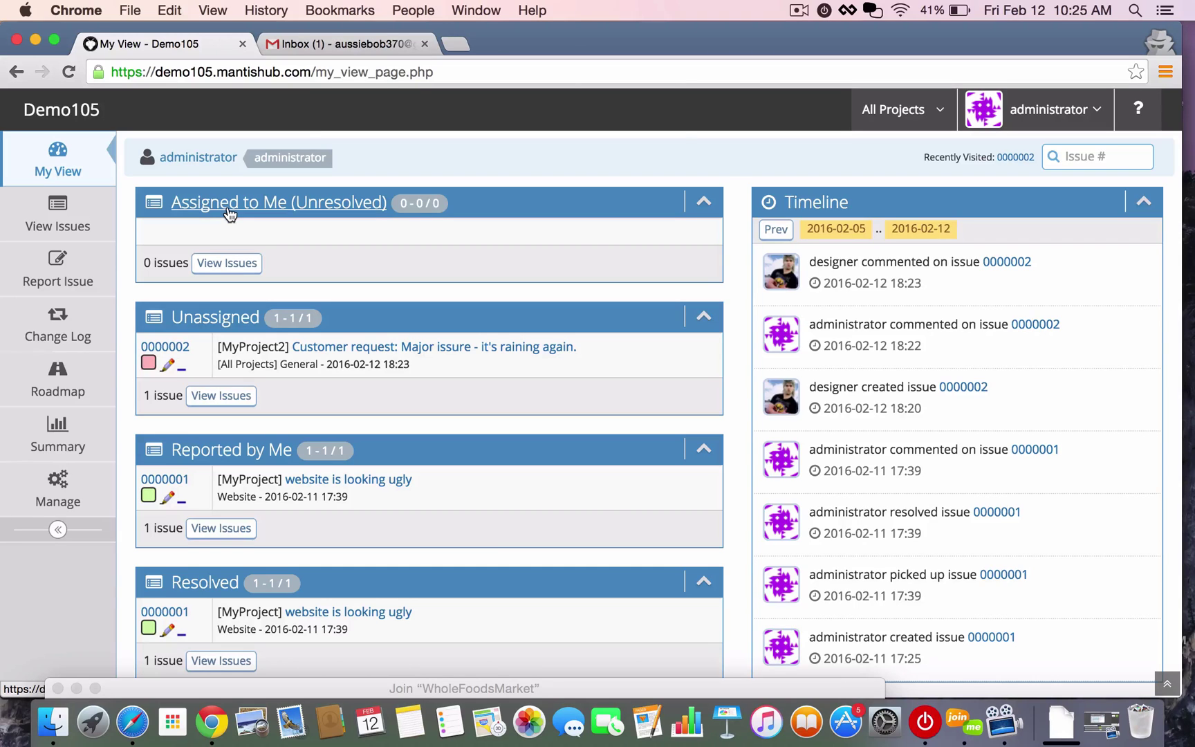
{"action": "left_click", "coordinate": [352, 43]}
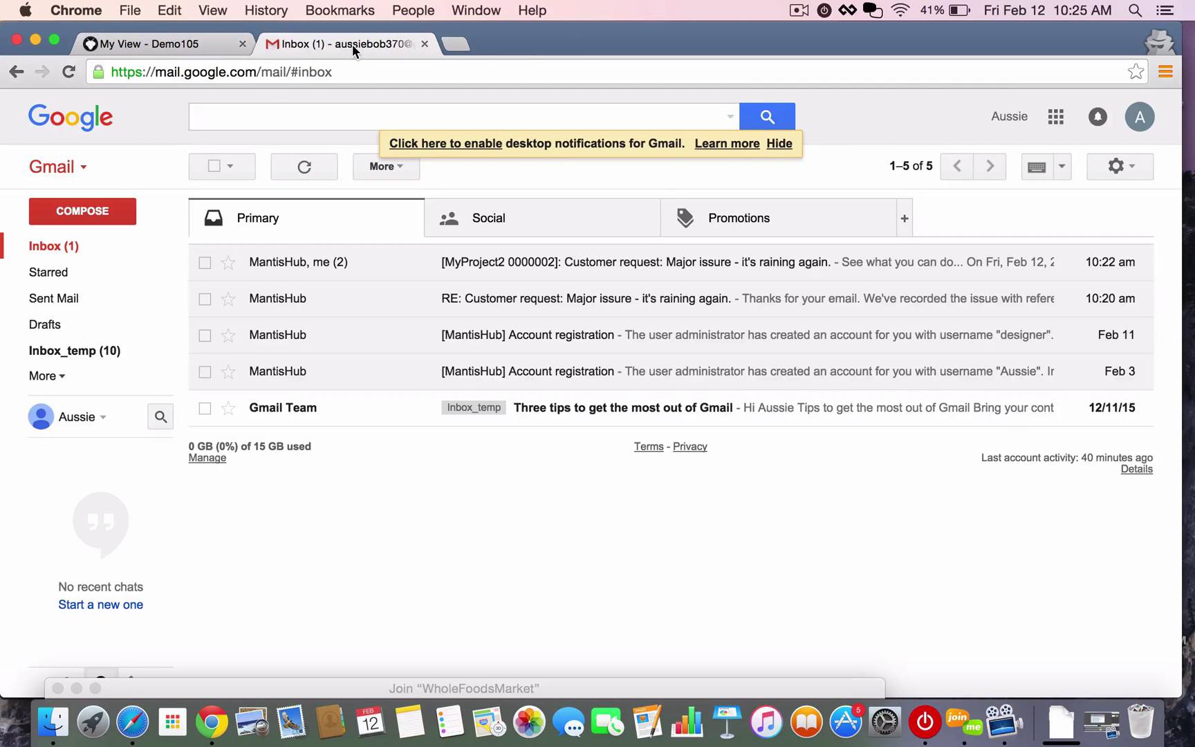
{"action": "left_click", "coordinate": [100, 207]}
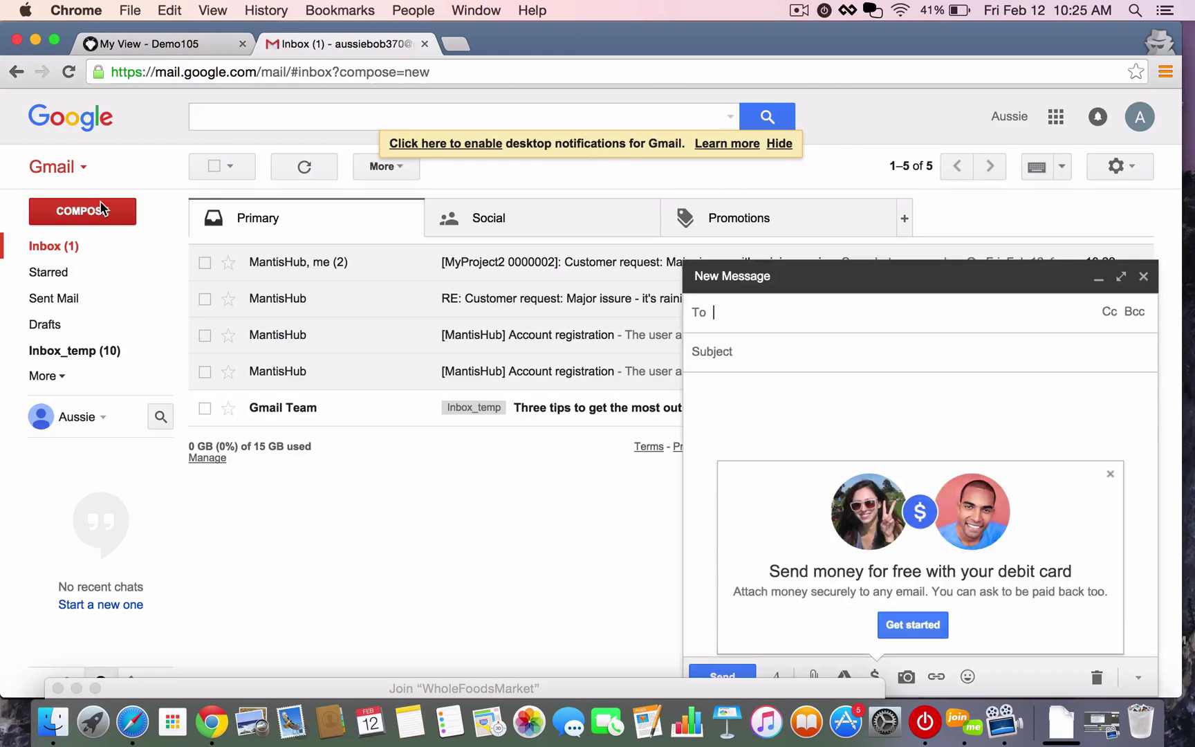
{"action": "left_click", "coordinate": [1108, 474]}
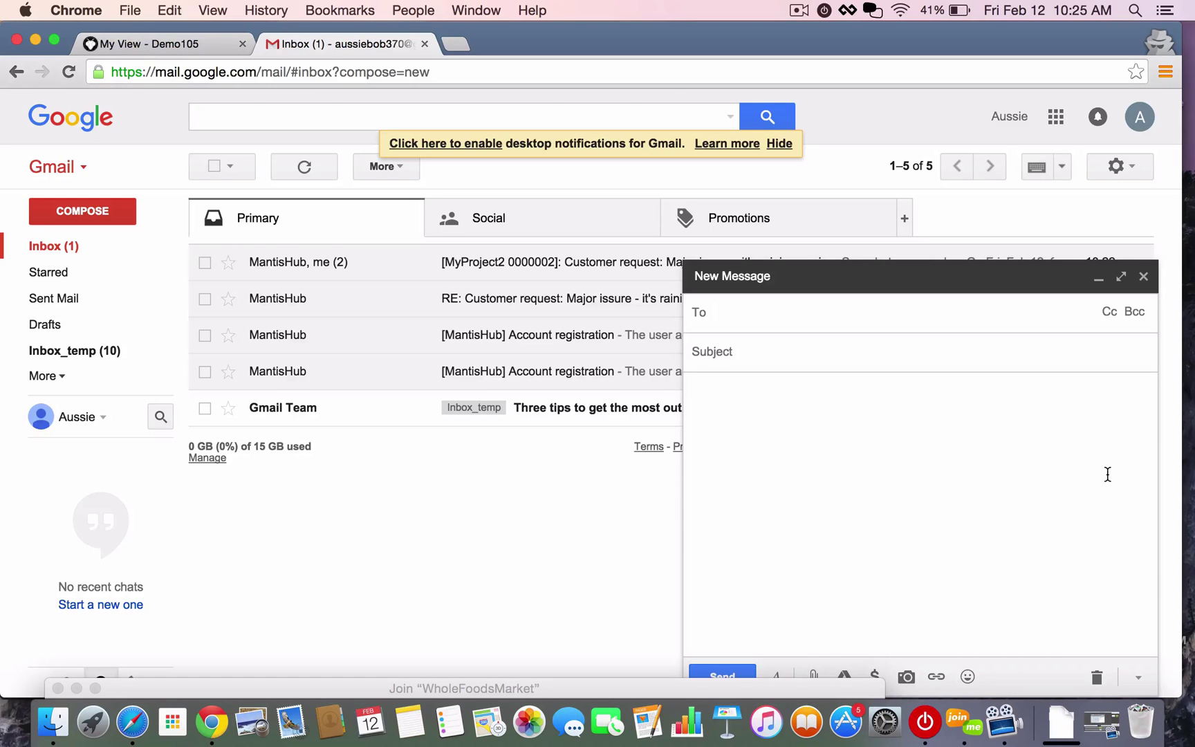
{"action": "type", "text": "demo10"}
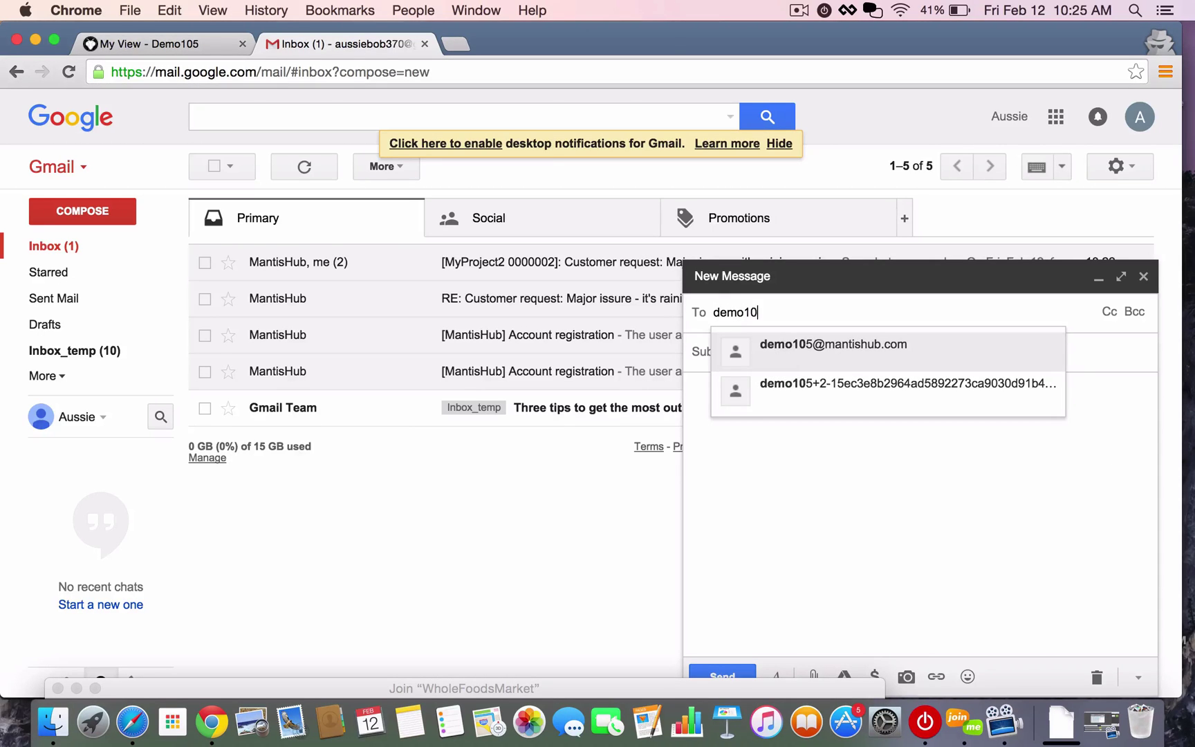
{"action": "type", "text": "5+"}
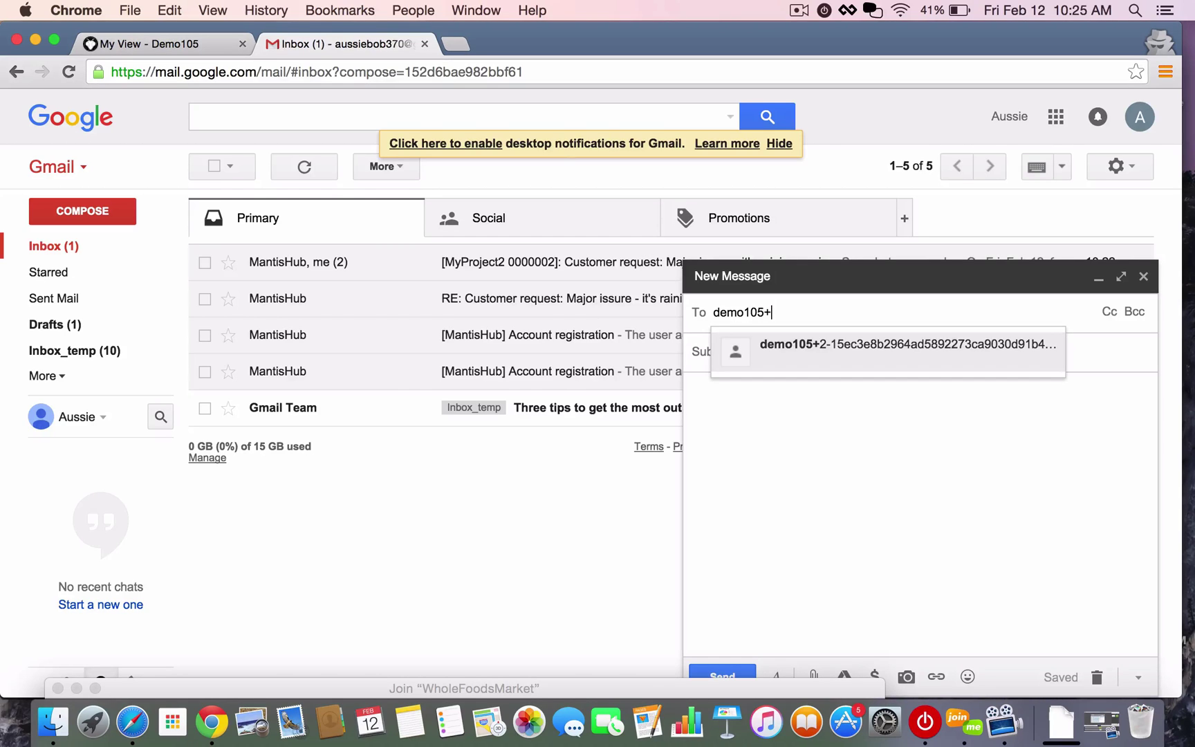
{"action": "type", "text": "My"}
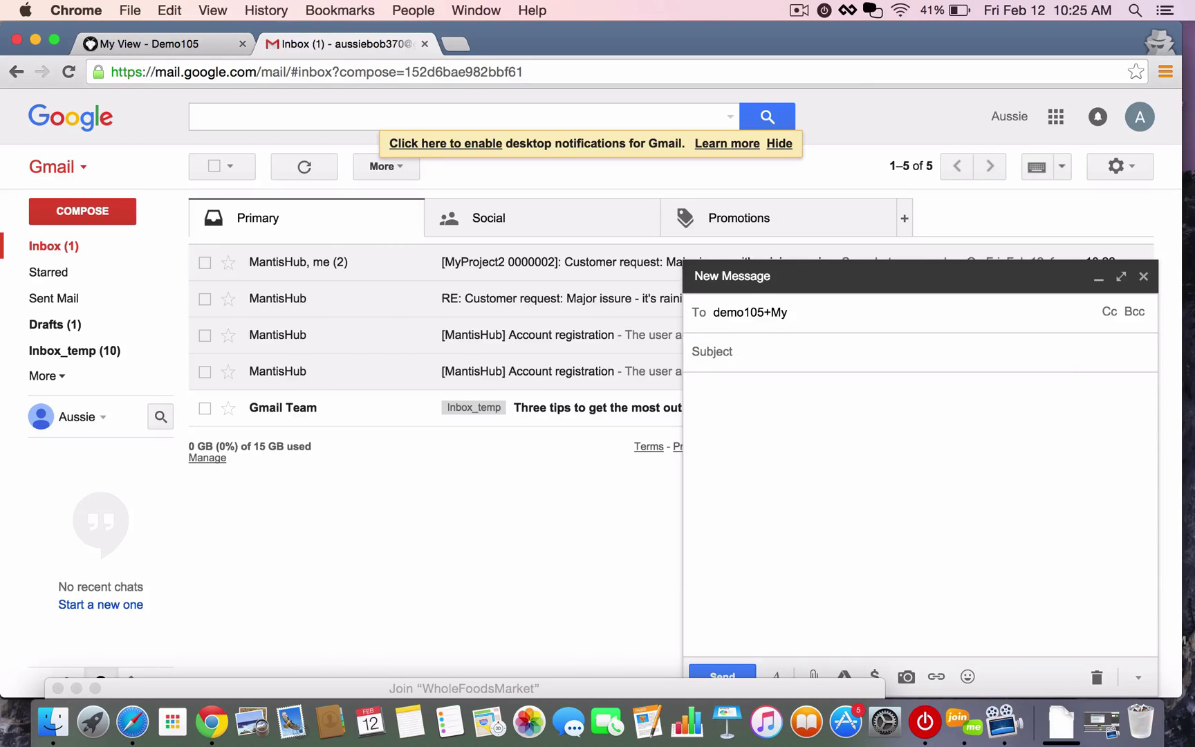
{"action": "type", "text": "project"}
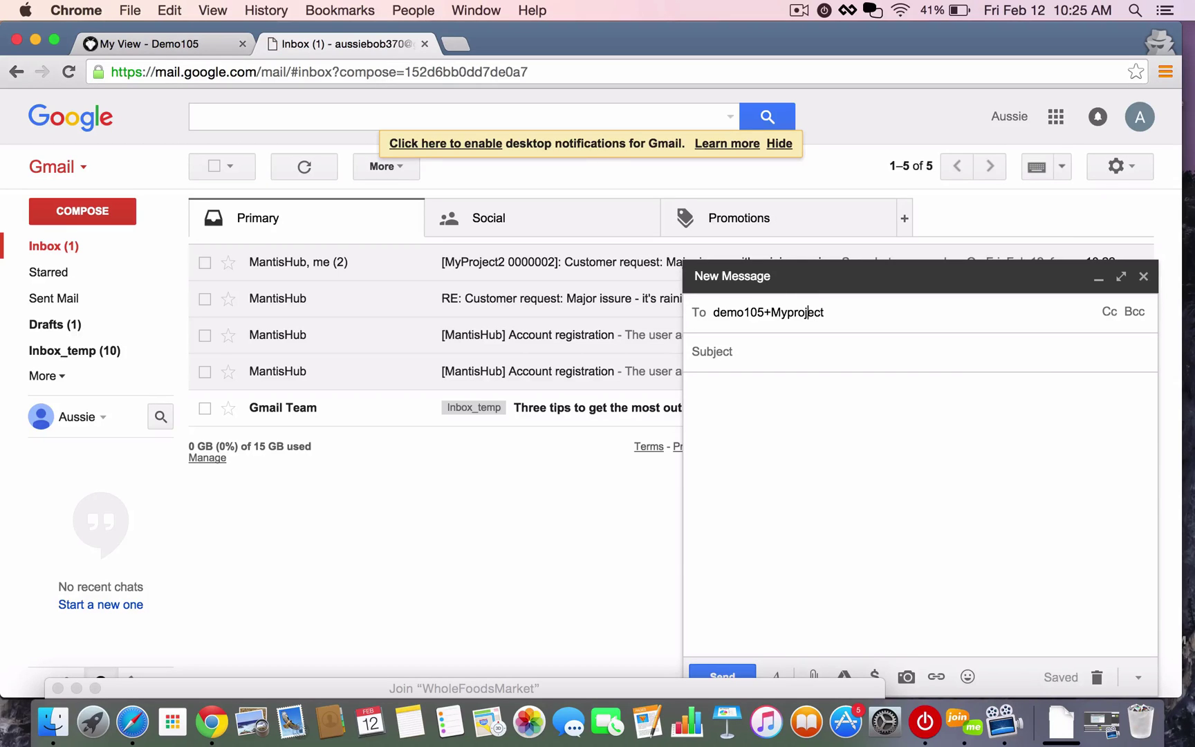
{"action": "left_click", "coordinate": [793, 312]}
{"action": "key", "text": "BackSpace"}
{"action": "type", "text": "P"}
{"action": "left_click", "coordinate": [828, 312]}
{"action": "type", "text": "@"}
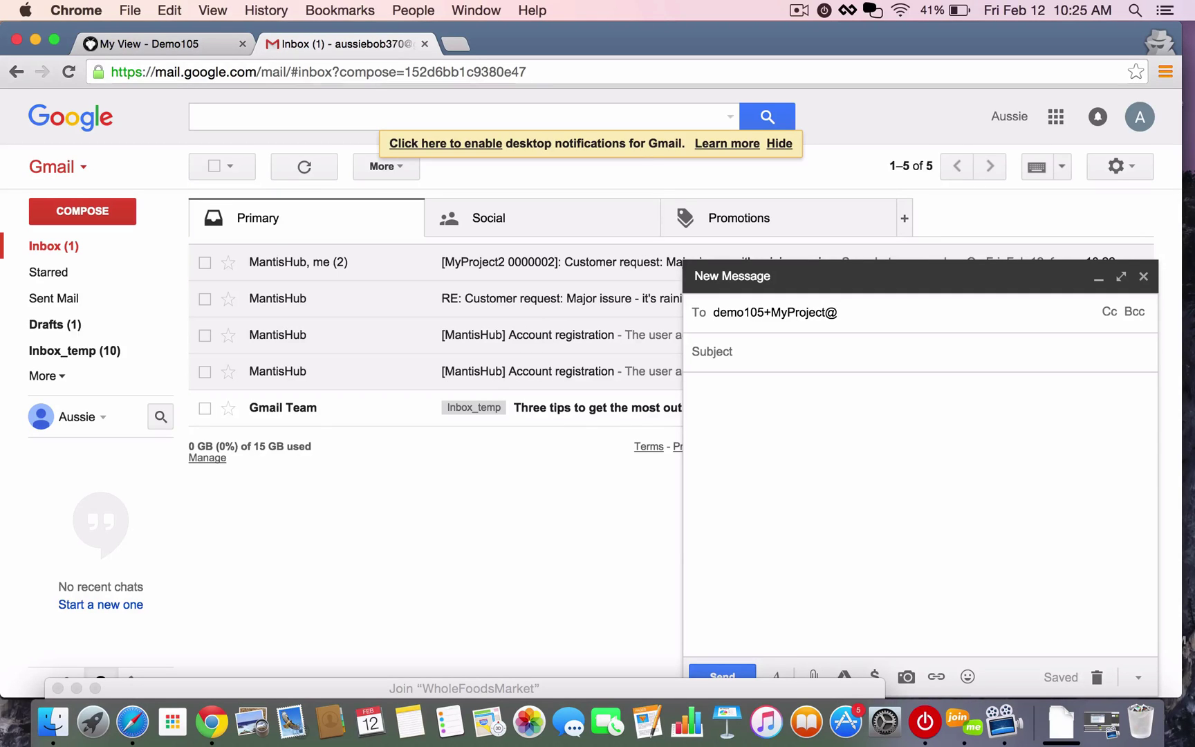
{"action": "type", "text": "mantishub"}
{"action": "left_click", "coordinate": [795, 312]}
{"action": "key", "text": "BackSpace"}
{"action": "type", "text": "p"}
{"action": "key", "text": "BackSpace"}
{"action": "type", "text": "m"}
{"action": "left_click", "coordinate": [899, 312]}
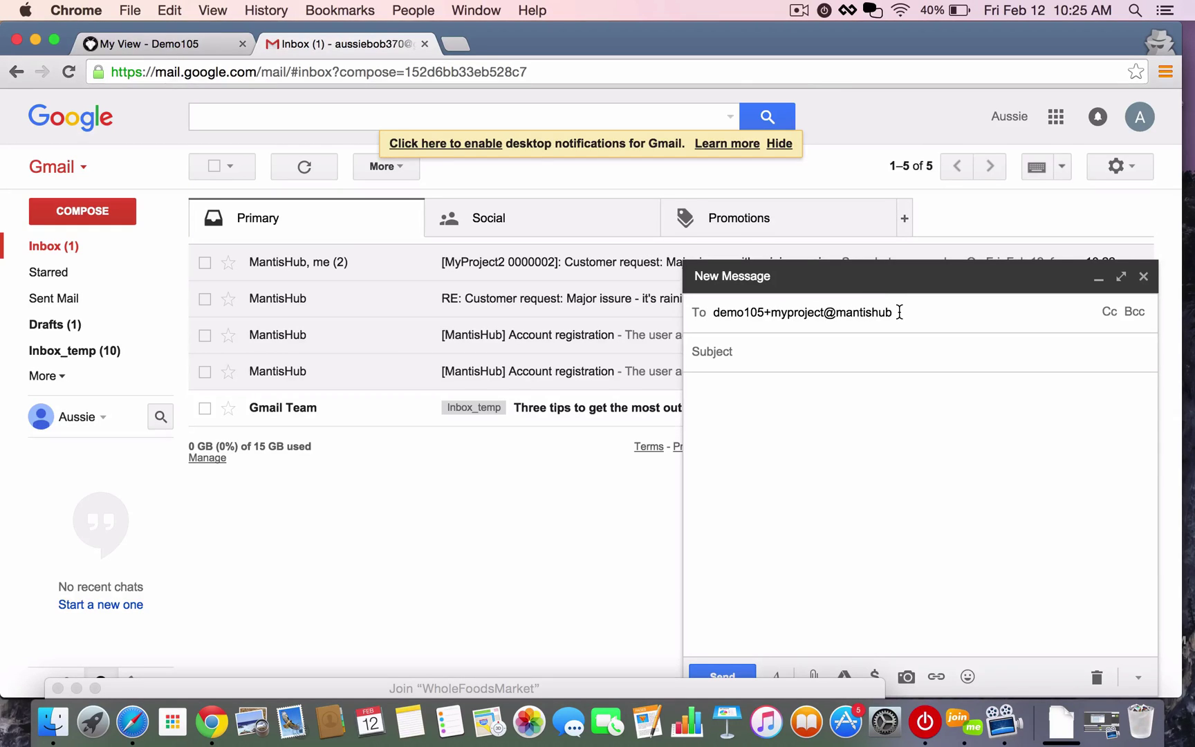
{"action": "type", "text": ".com"}
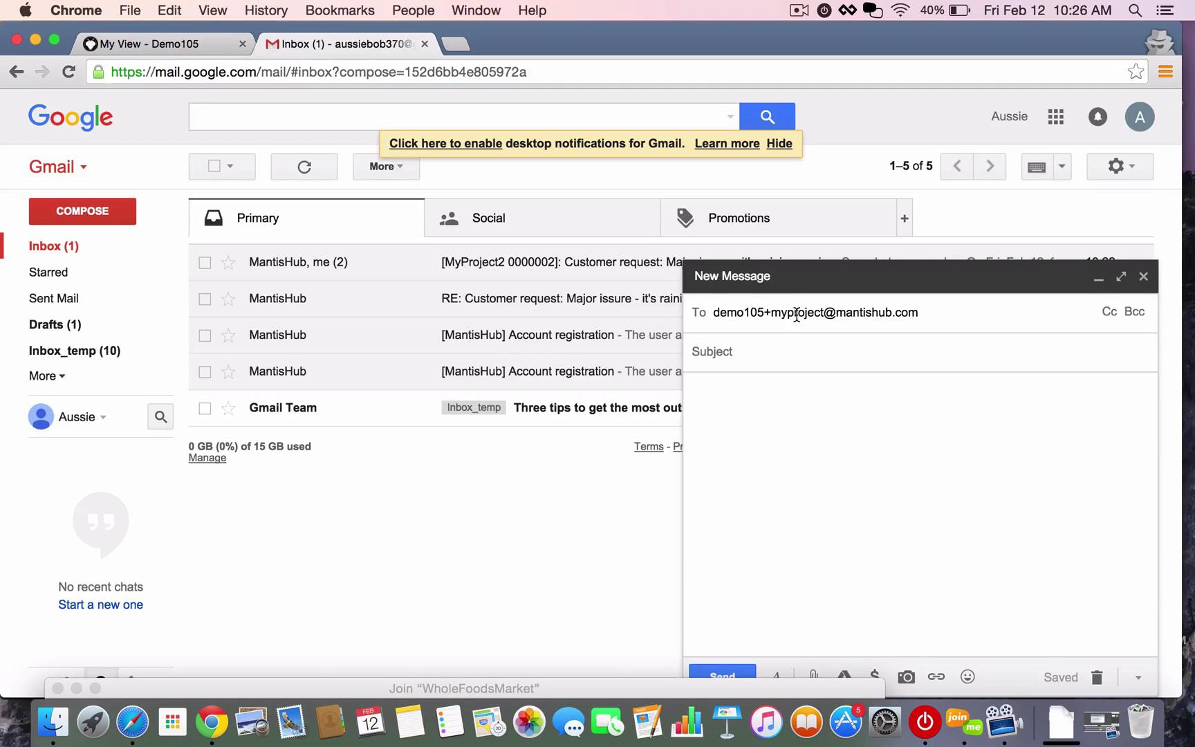
{"action": "left_click", "coordinate": [786, 314]}
{"action": "type", "text": "_"}
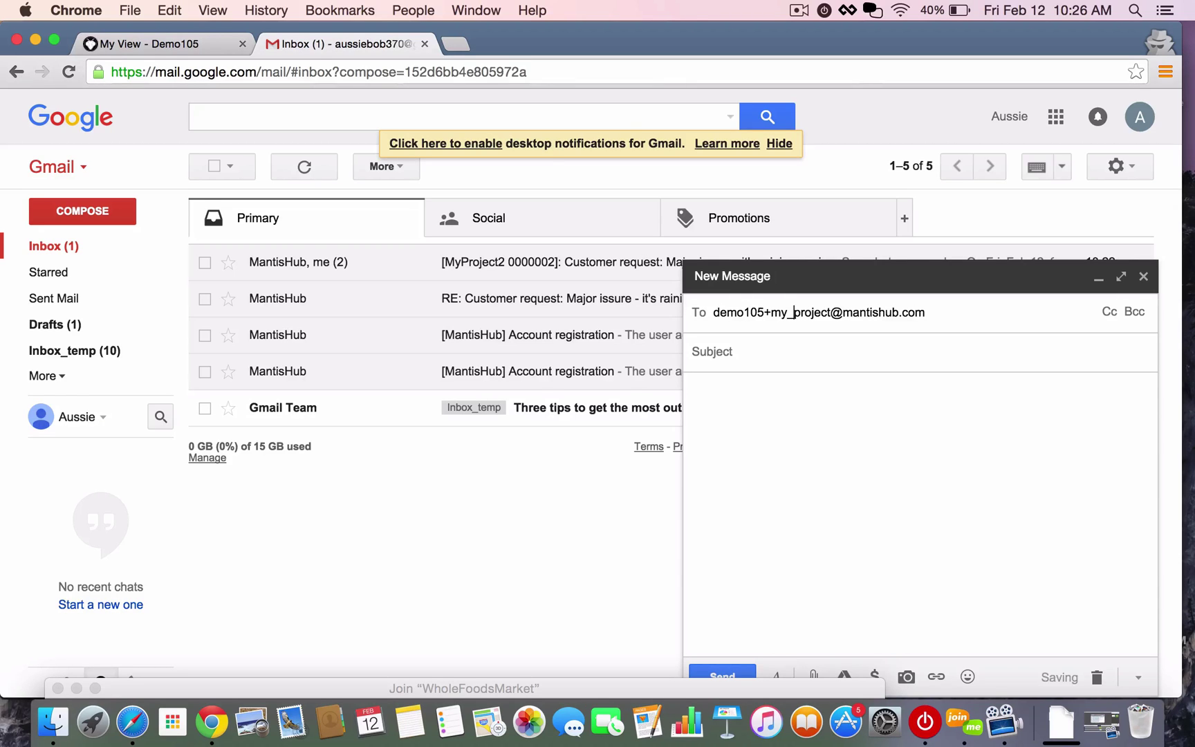
{"action": "key", "text": "BackSpace"}
{"action": "left_click", "coordinate": [809, 356]}
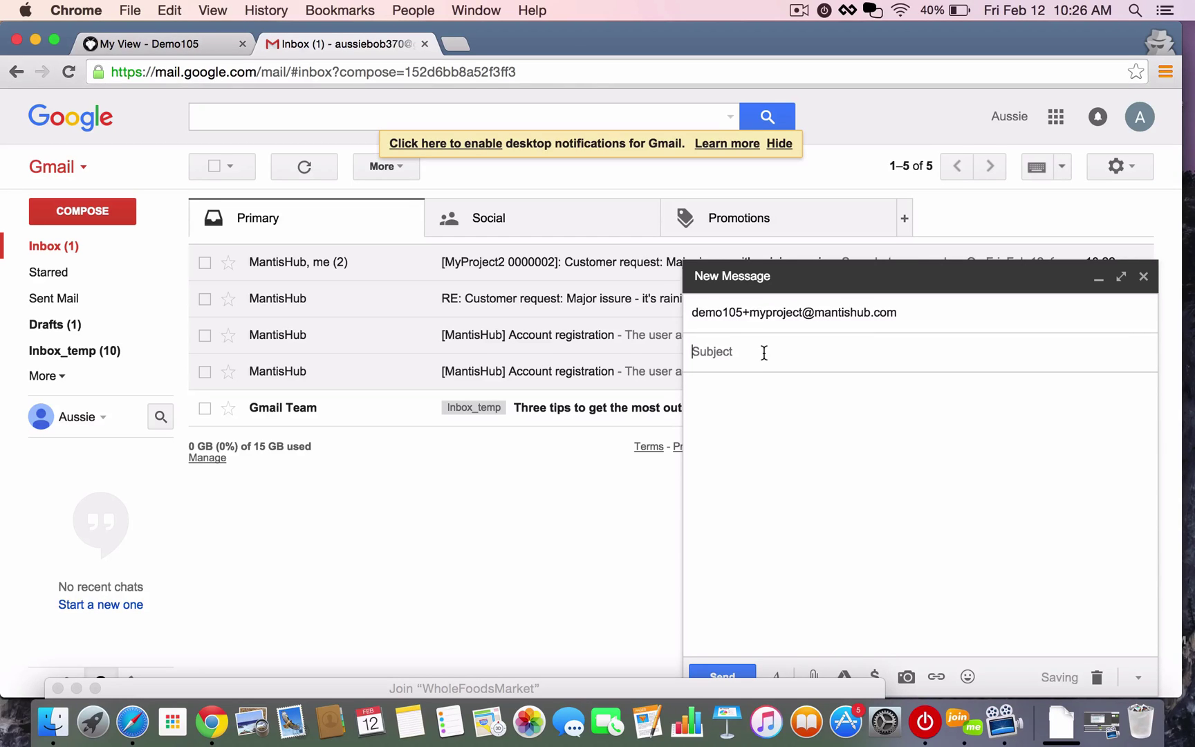
{"action": "type", "text": "Major Issue: It's not working"}
{"action": "left_click", "coordinate": [787, 407]}
{"action": "type", "text": "My mantishub isn't working. please fix it."}
{"action": "left_click", "coordinate": [723, 676]}
{"action": "left_click", "coordinate": [501, 270]}
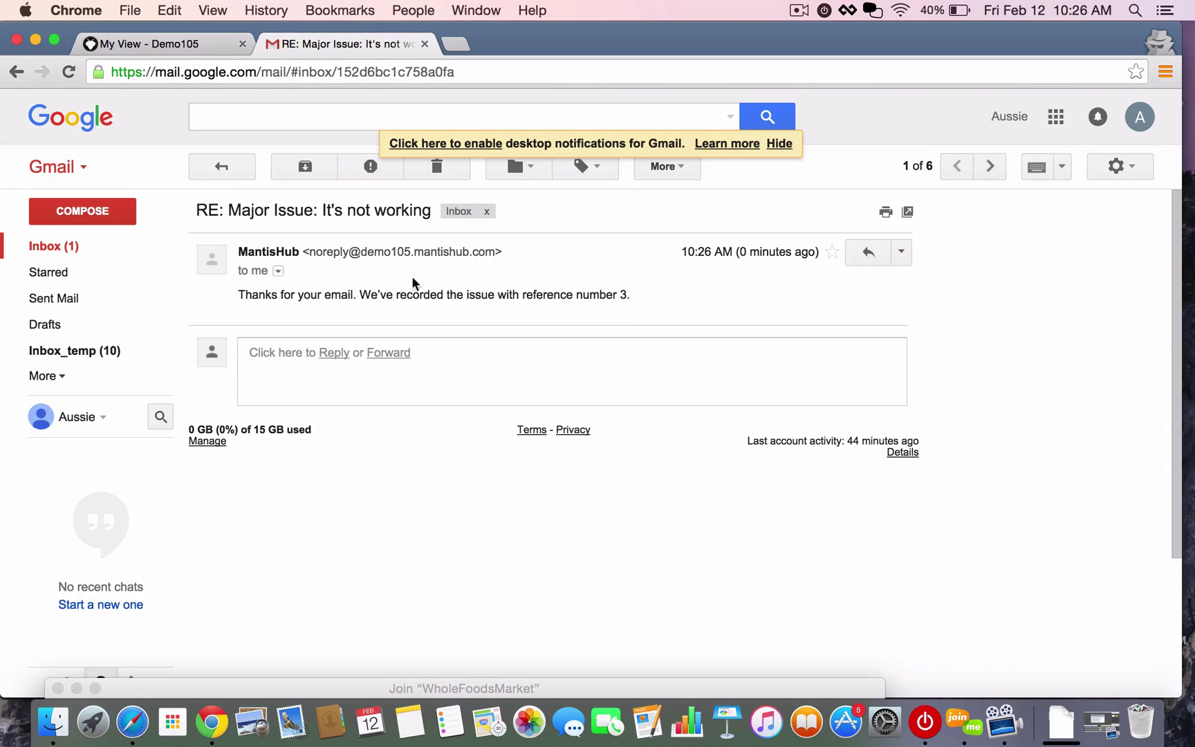
{"action": "left_click", "coordinate": [123, 42]}
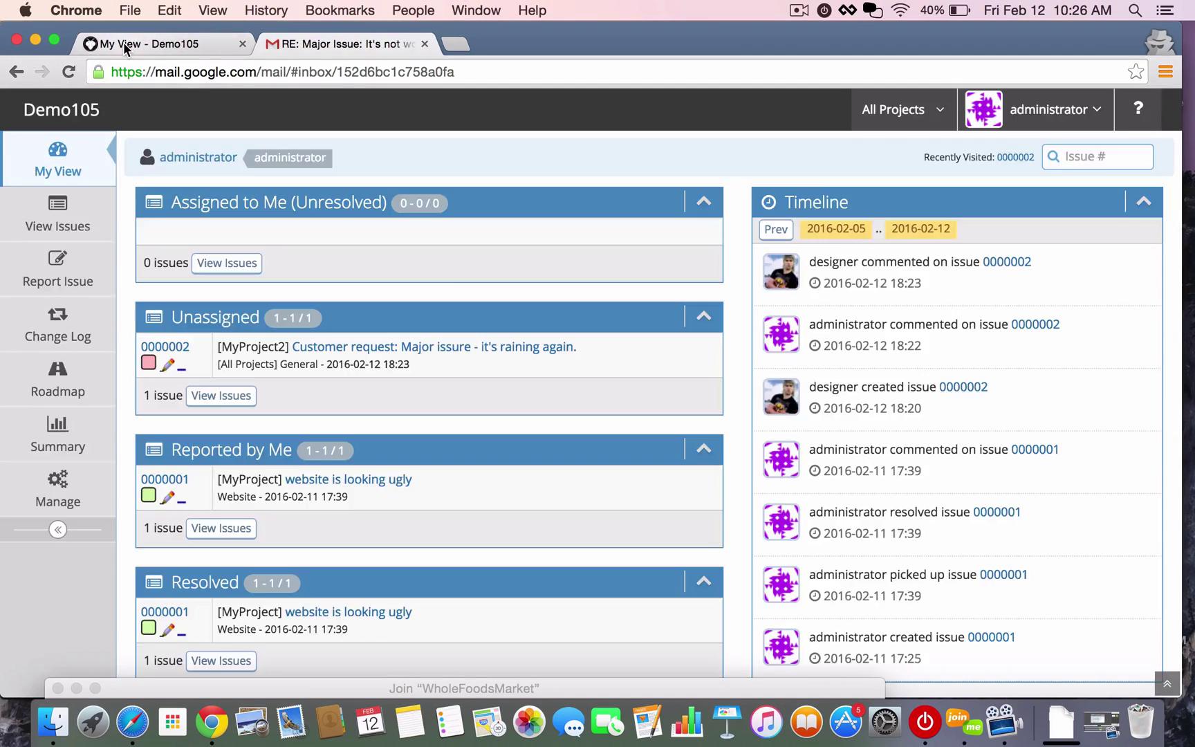
{"action": "left_click", "coordinate": [53, 163]}
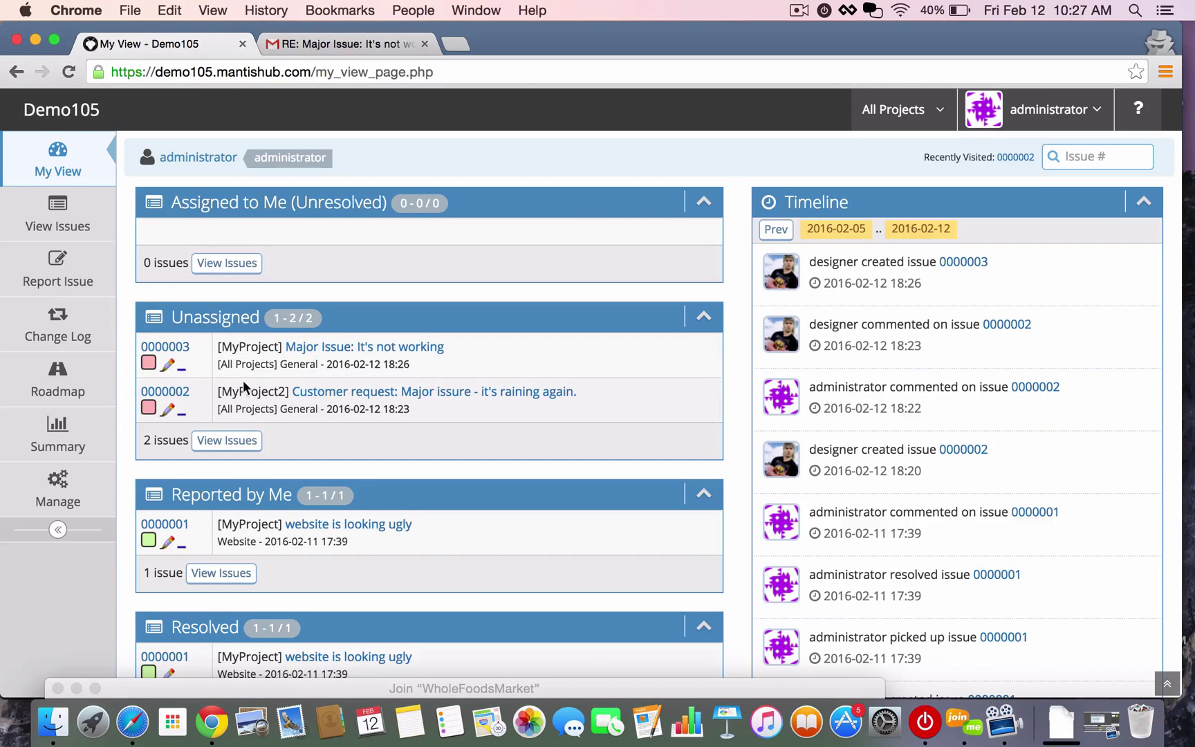
{"action": "left_click", "coordinate": [312, 349]}
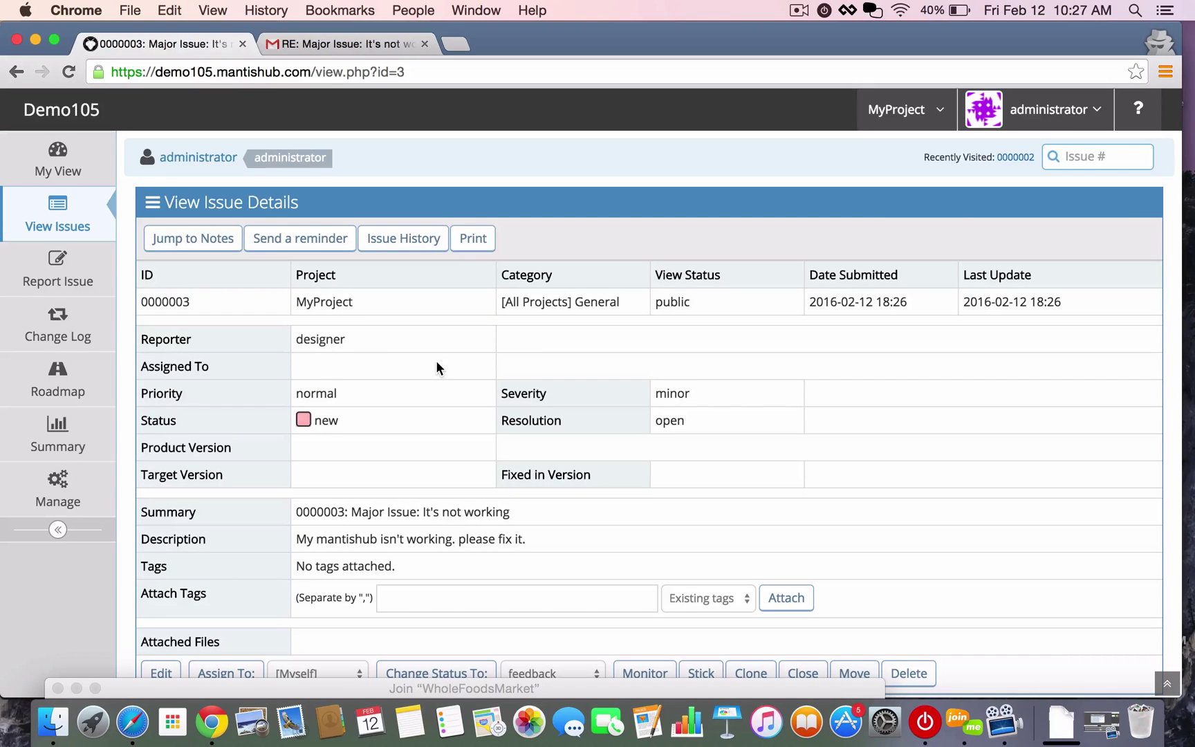
{"action": "left_click_drag", "start_coordinate": [346, 341], "coordinate": [287, 344]}
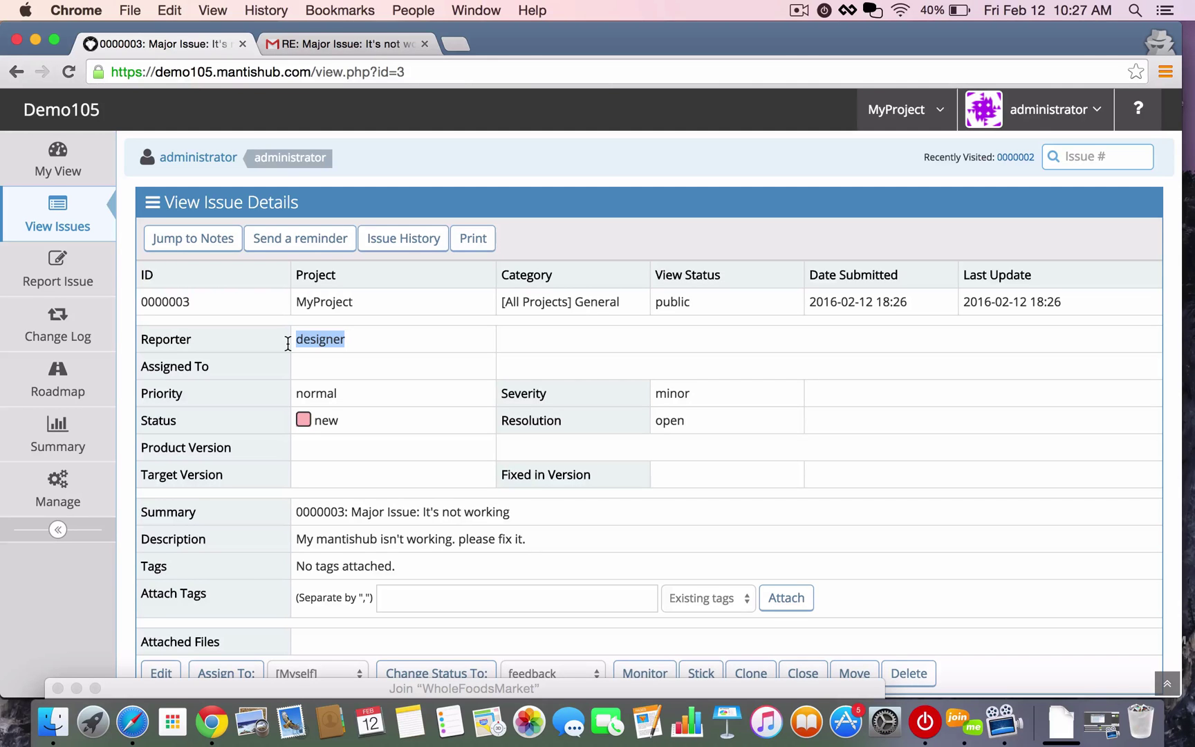
{"action": "scroll", "coordinate": [456, 392], "scroll_direction": "down", "scroll_amount": 5}
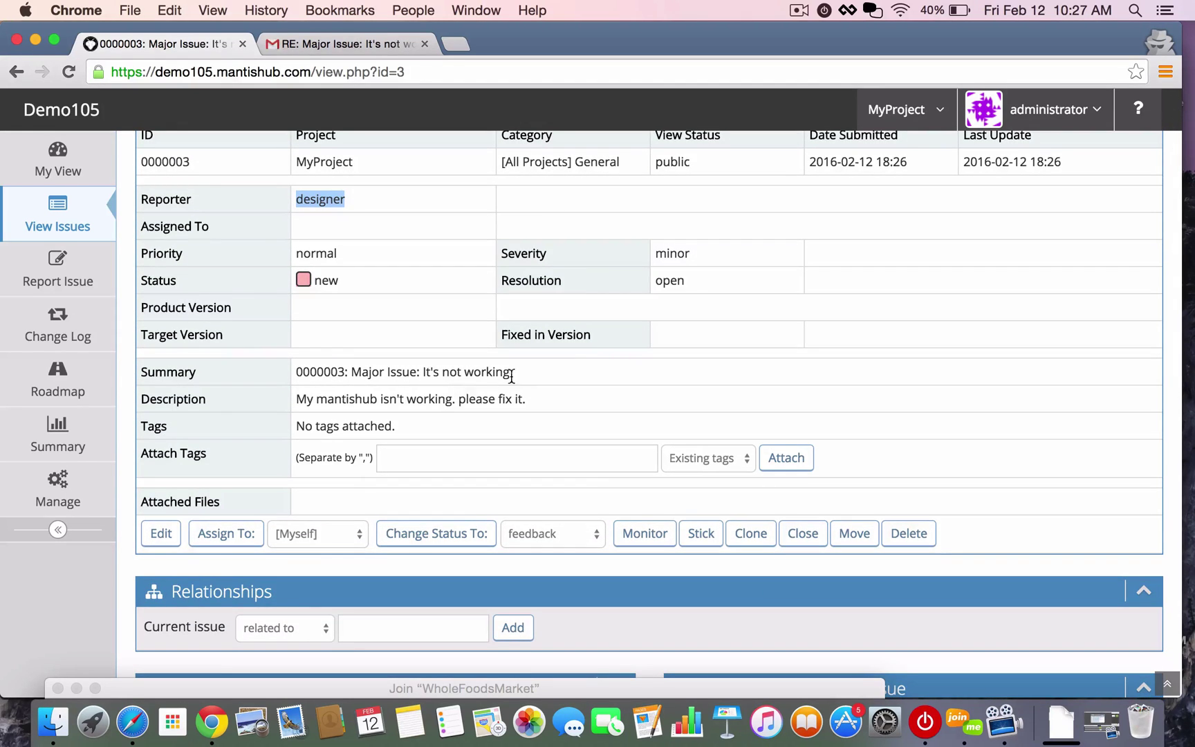
{"action": "left_click_drag", "start_coordinate": [542, 375], "coordinate": [275, 379]}
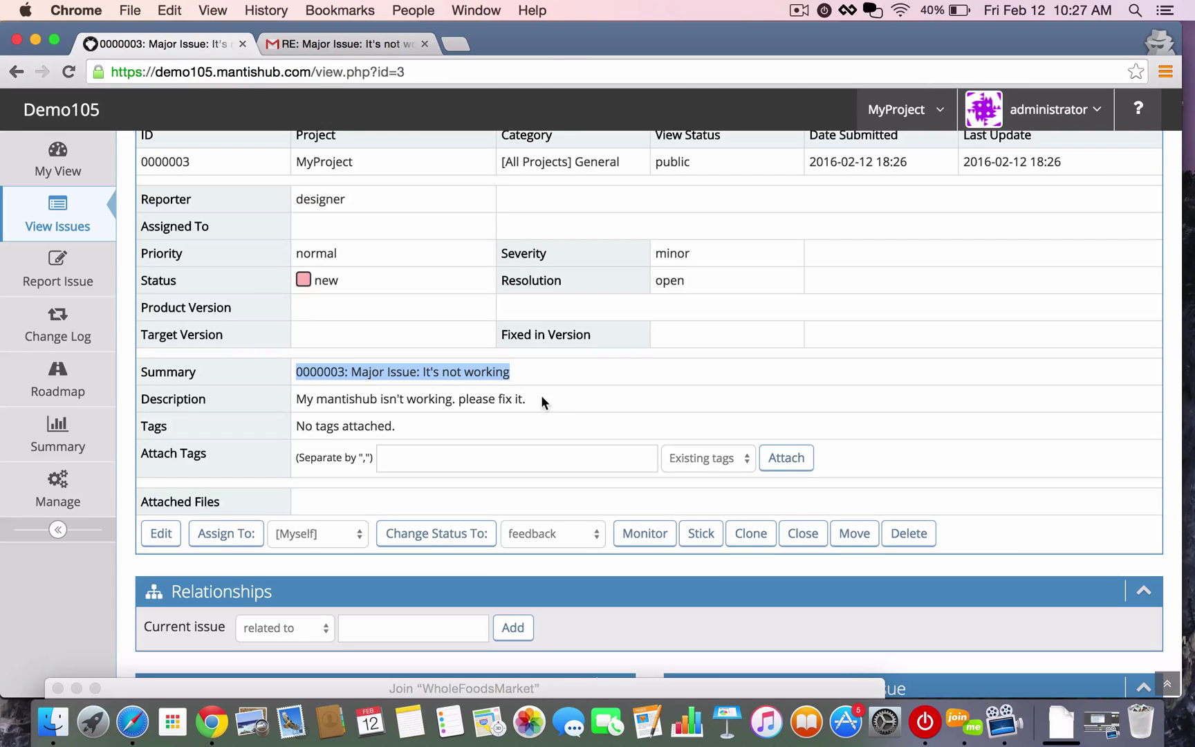
{"action": "left_click_drag", "start_coordinate": [560, 399], "coordinate": [274, 400]}
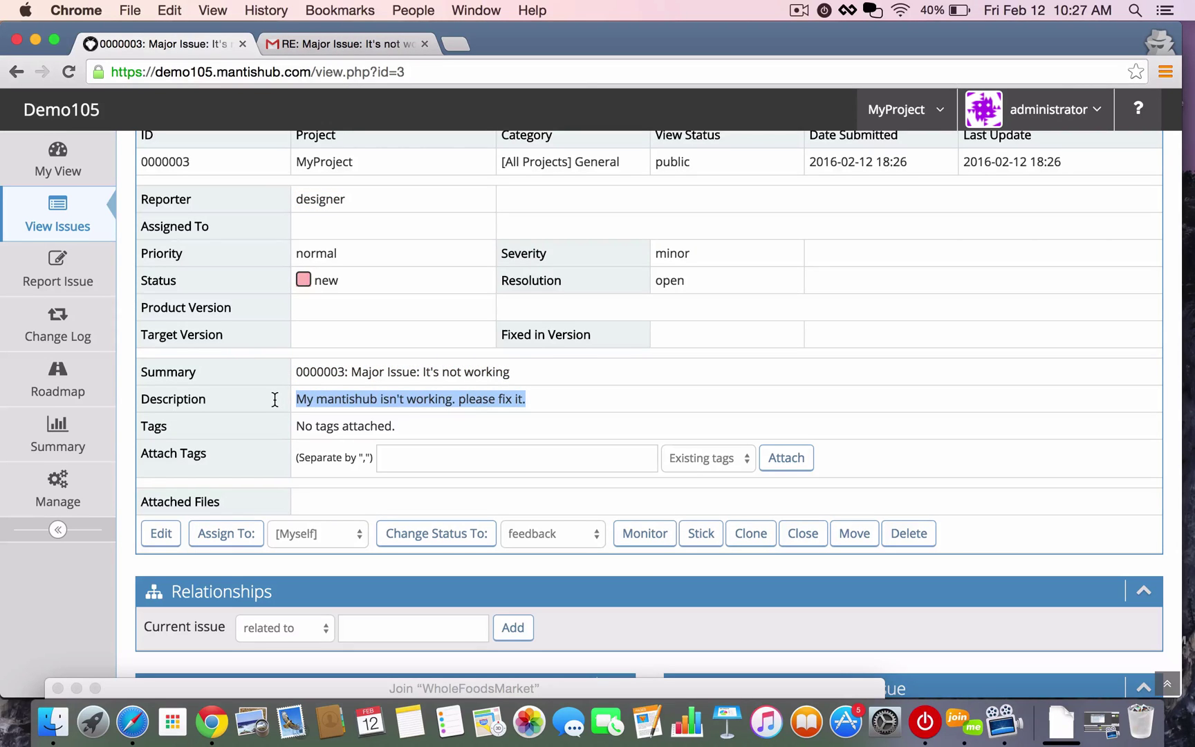
{"action": "scroll", "coordinate": [274, 399], "scroll_direction": "down", "scroll_amount": 5}
{"action": "scroll", "coordinate": [274, 399], "scroll_direction": "up", "scroll_amount": 6}
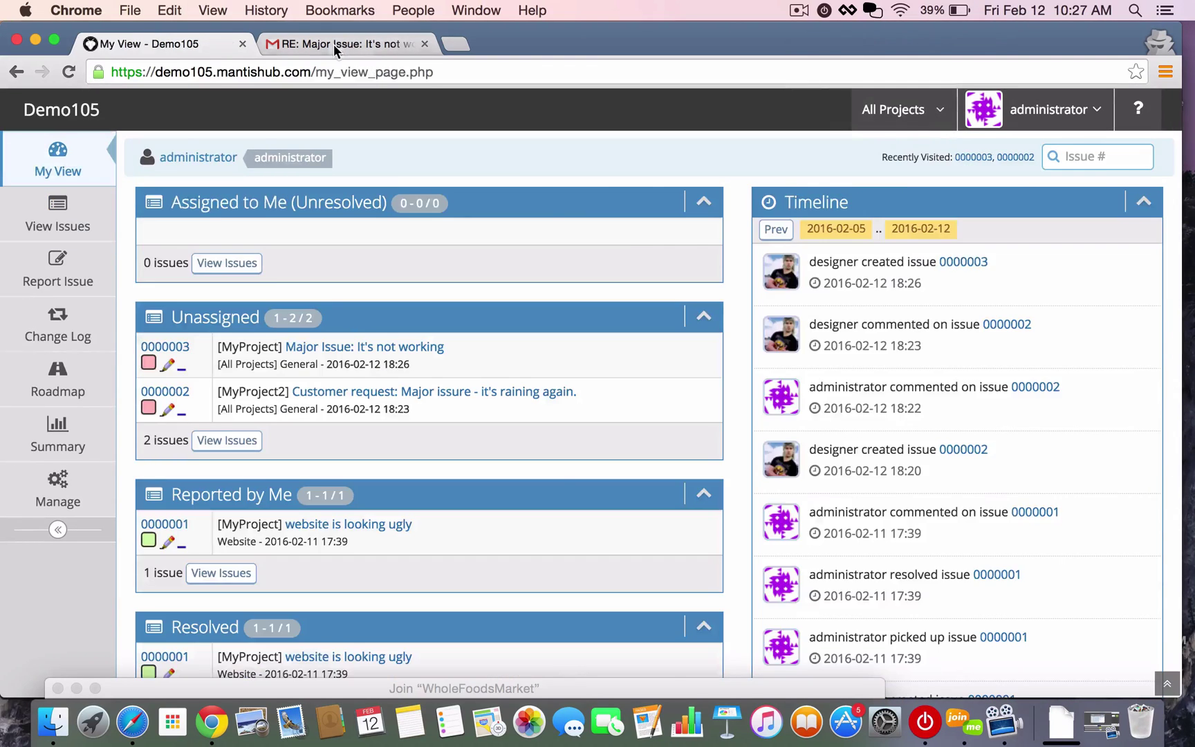
{"action": "left_click", "coordinate": [333, 43]}
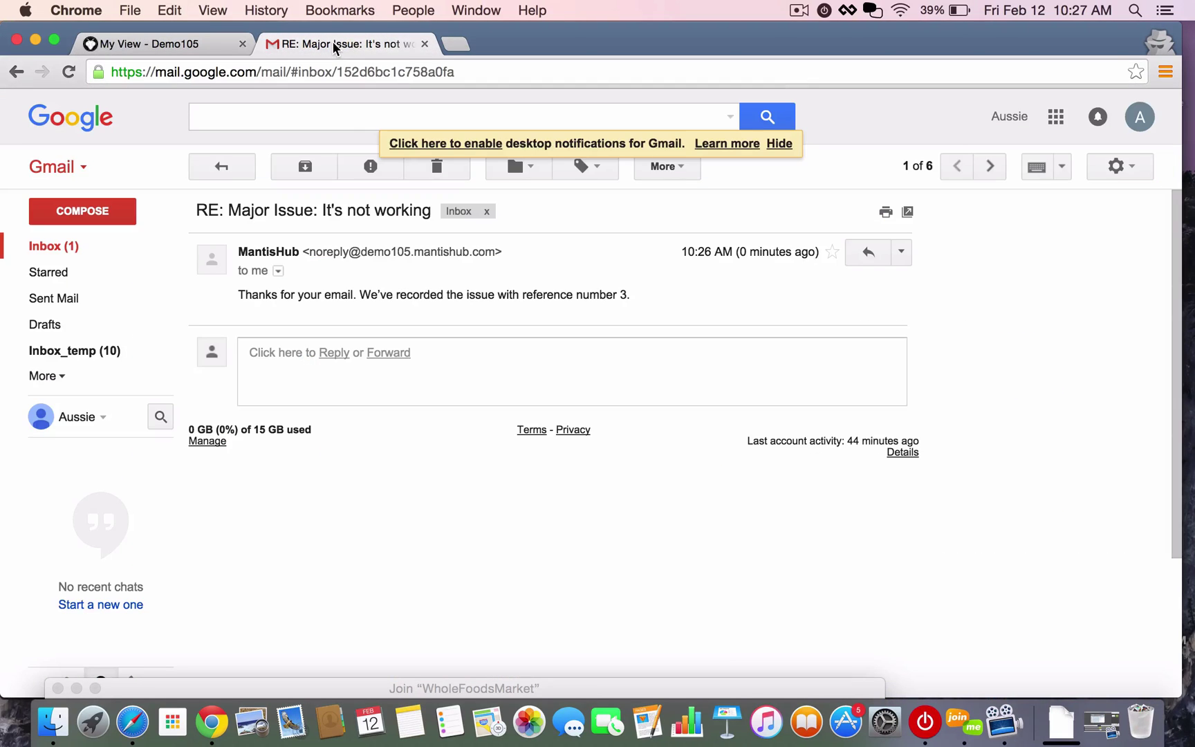
{"action": "left_click", "coordinate": [46, 251]}
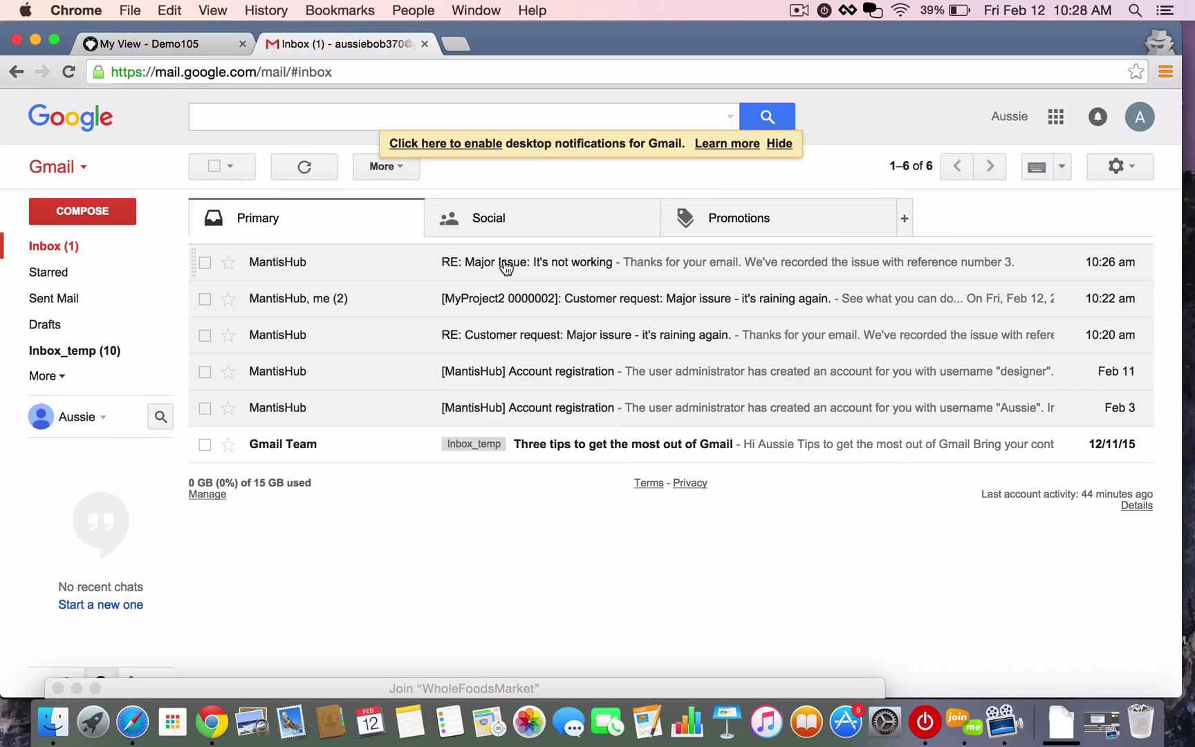
{"action": "left_click", "coordinate": [71, 213]}
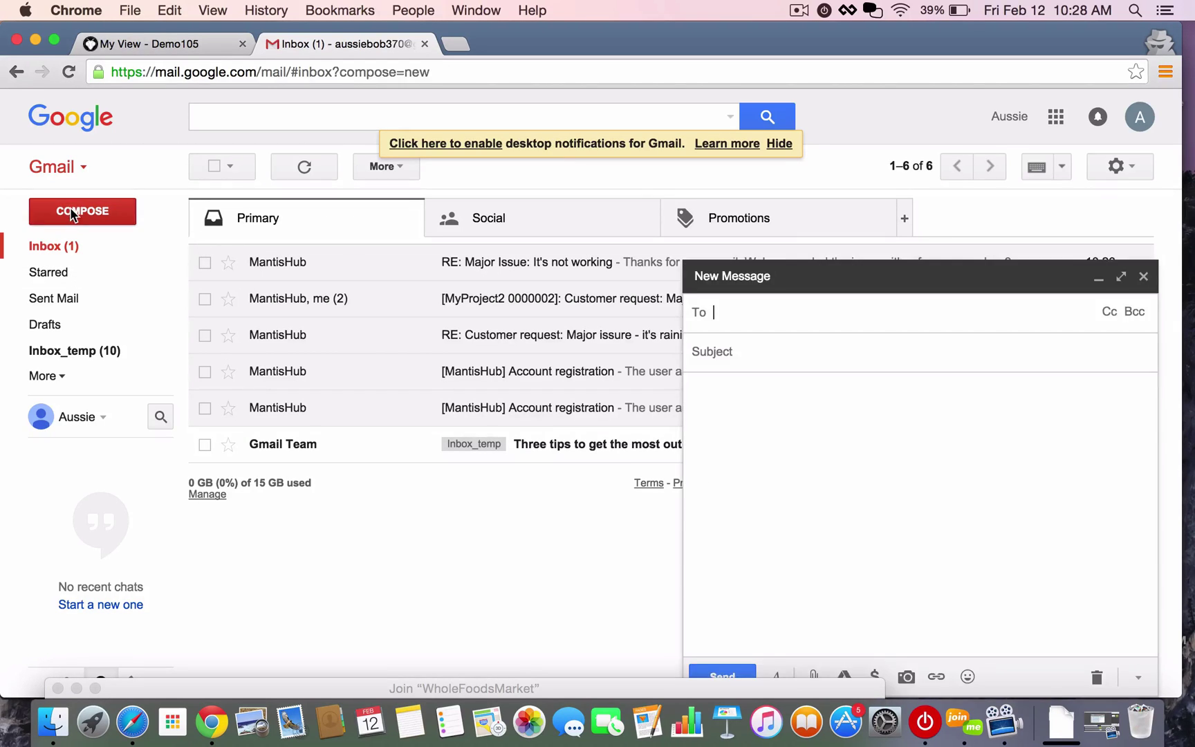
{"action": "type", "text": "demo105"}
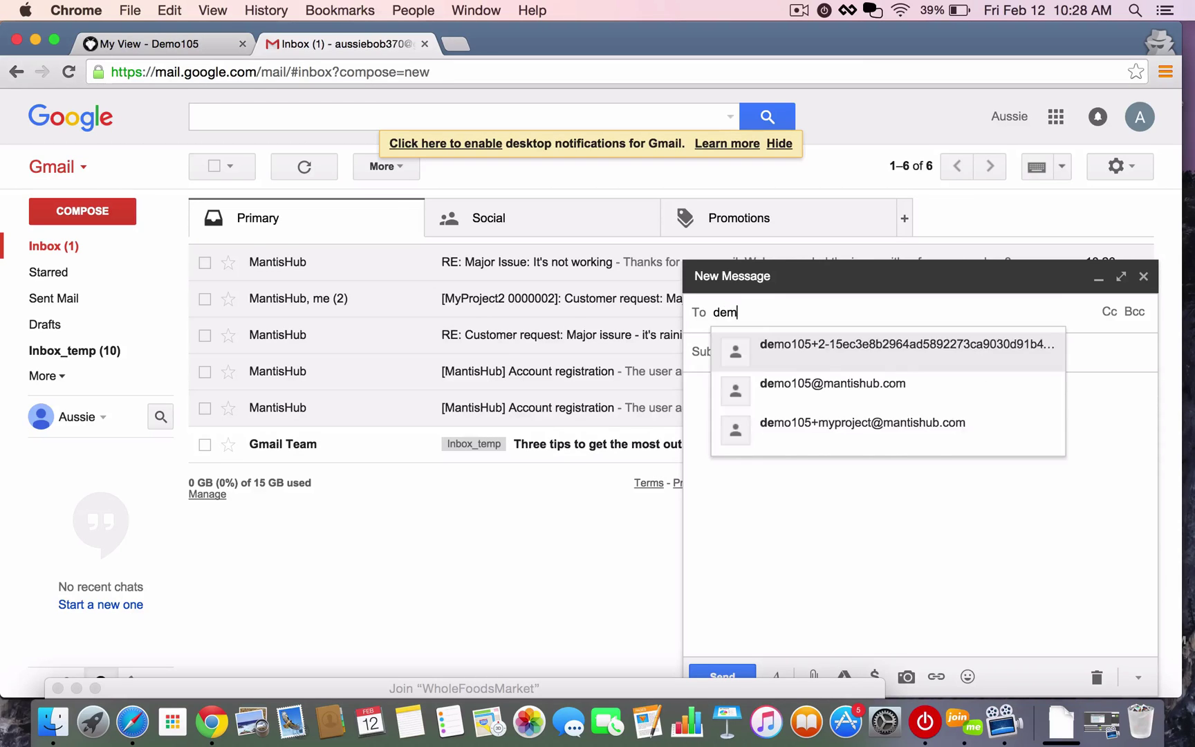
{"action": "left_click", "coordinate": [987, 394]}
{"action": "left_click", "coordinate": [796, 360]}
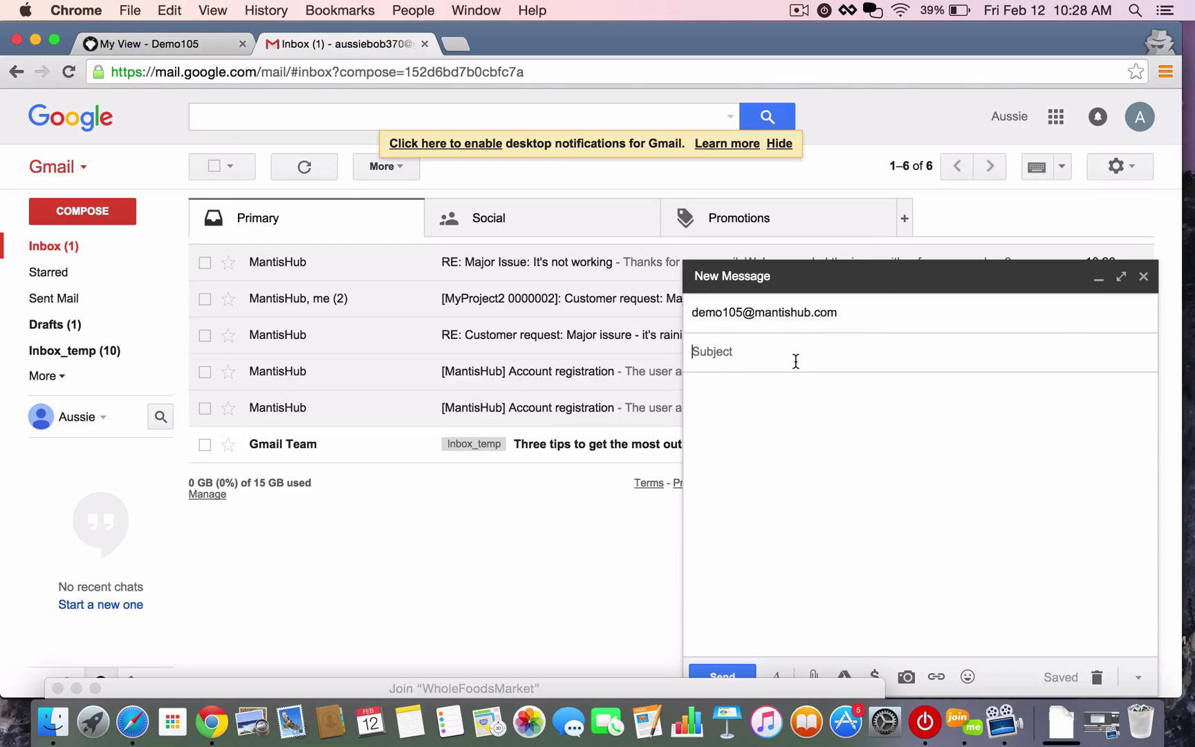
{"action": "type", "text": "Attaching a picture"}
{"action": "key", "text": "Tab"}
{"action": "type", "text": "Have a look at th"}
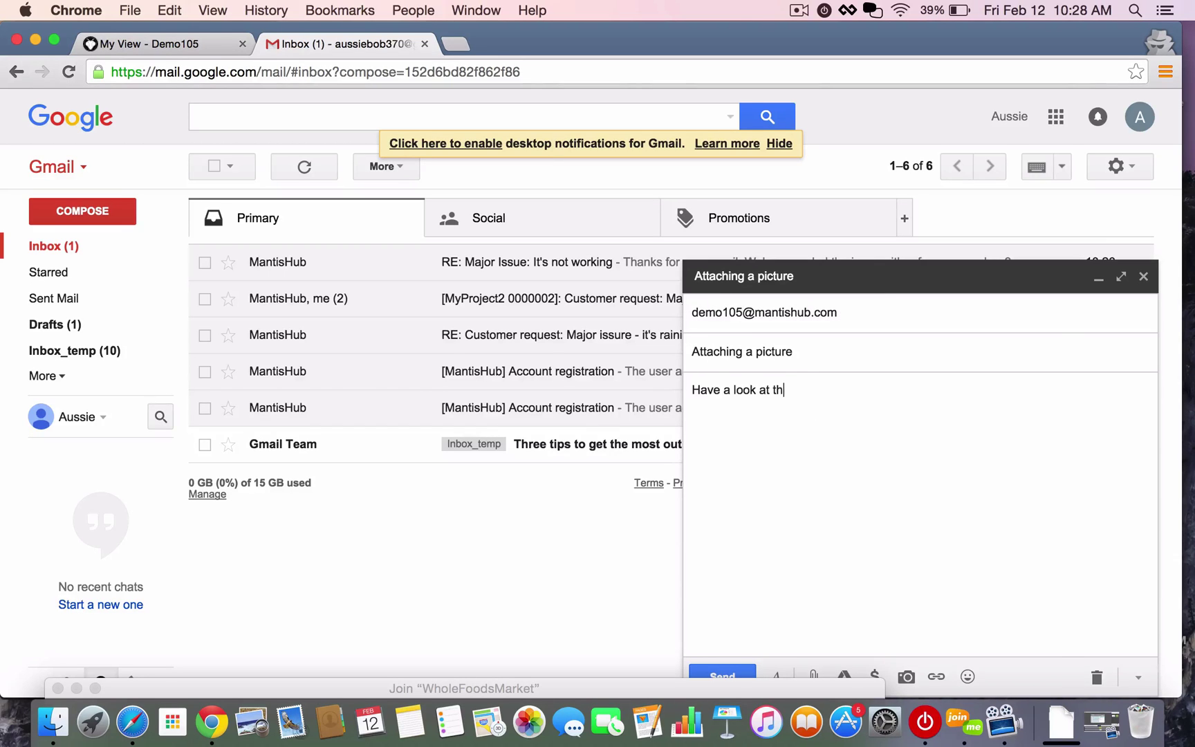
{"action": "type", "text": "is. It's pretty cool."}
{"action": "key", "text": "Return"}
{"action": "left_click", "coordinate": [813, 674]}
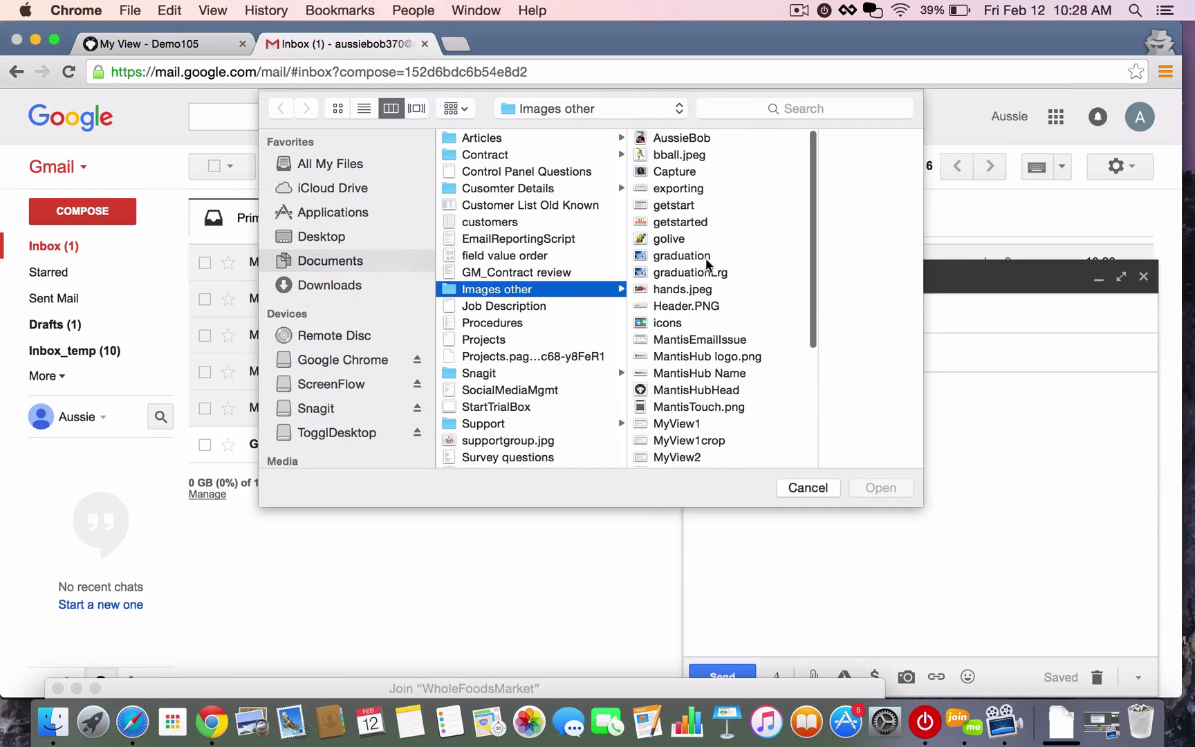
{"action": "left_click", "coordinate": [681, 205]}
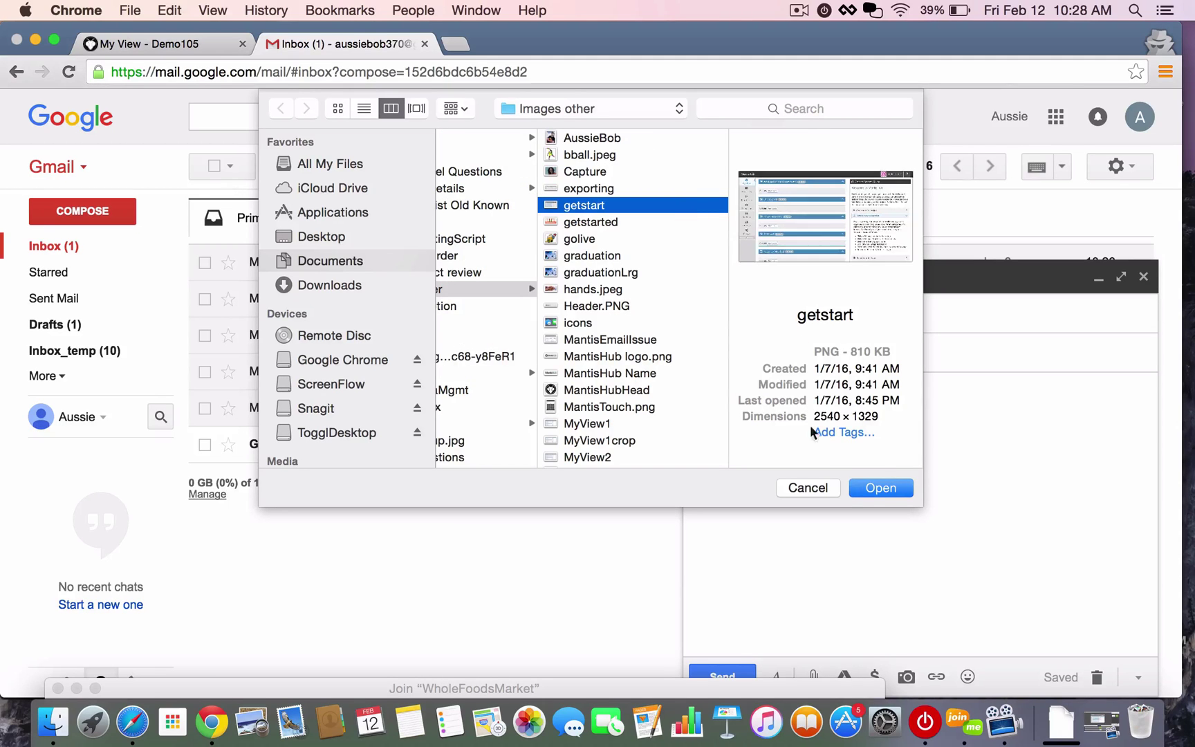
{"action": "left_click", "coordinate": [886, 489]}
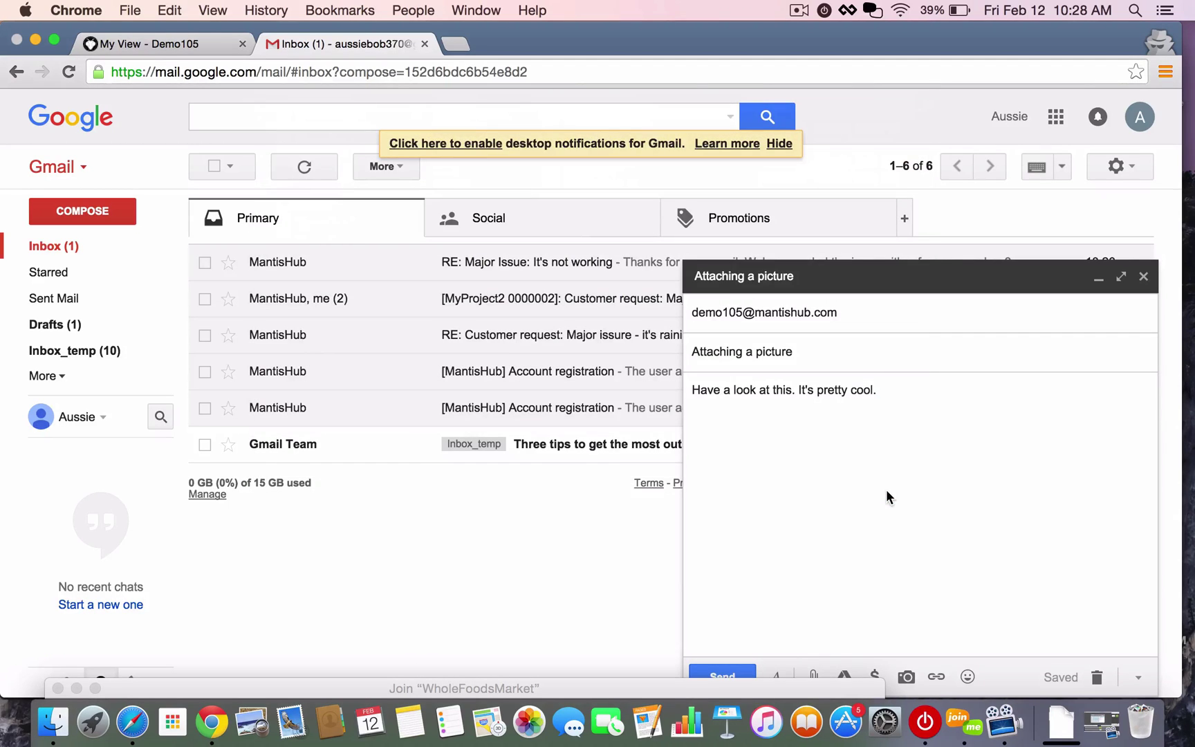
{"action": "left_click", "coordinate": [723, 675]}
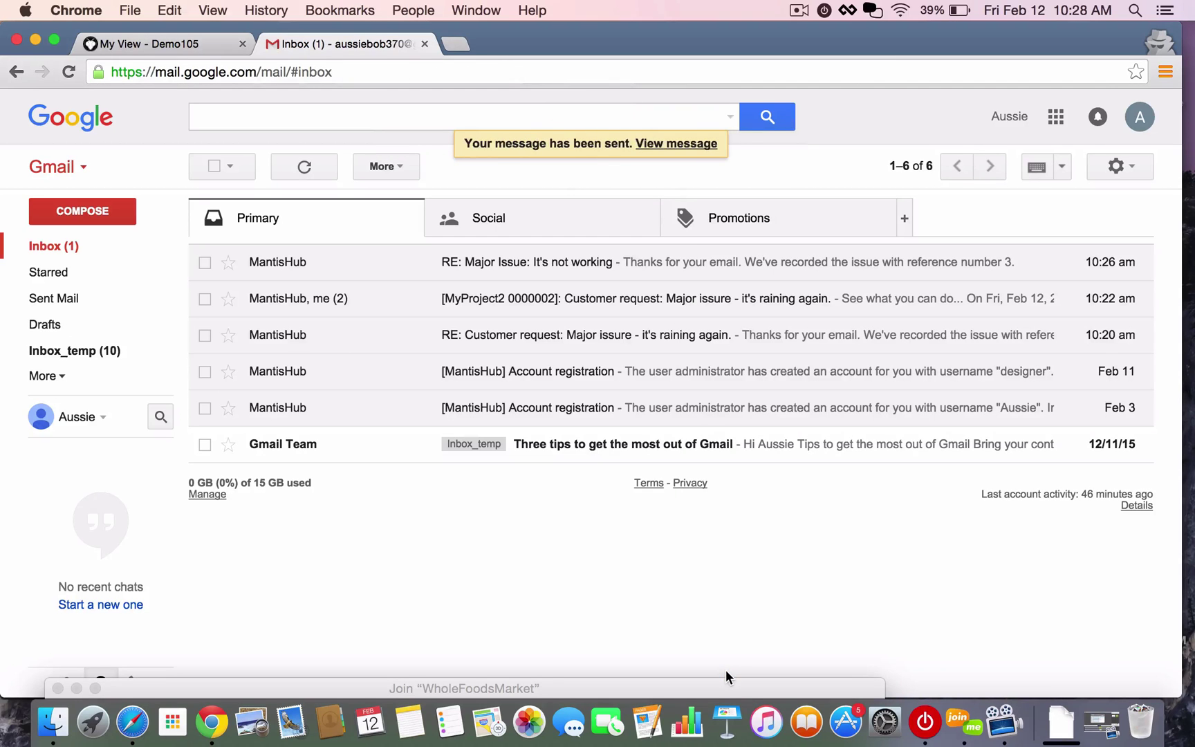
{"action": "left_click", "coordinate": [84, 243]}
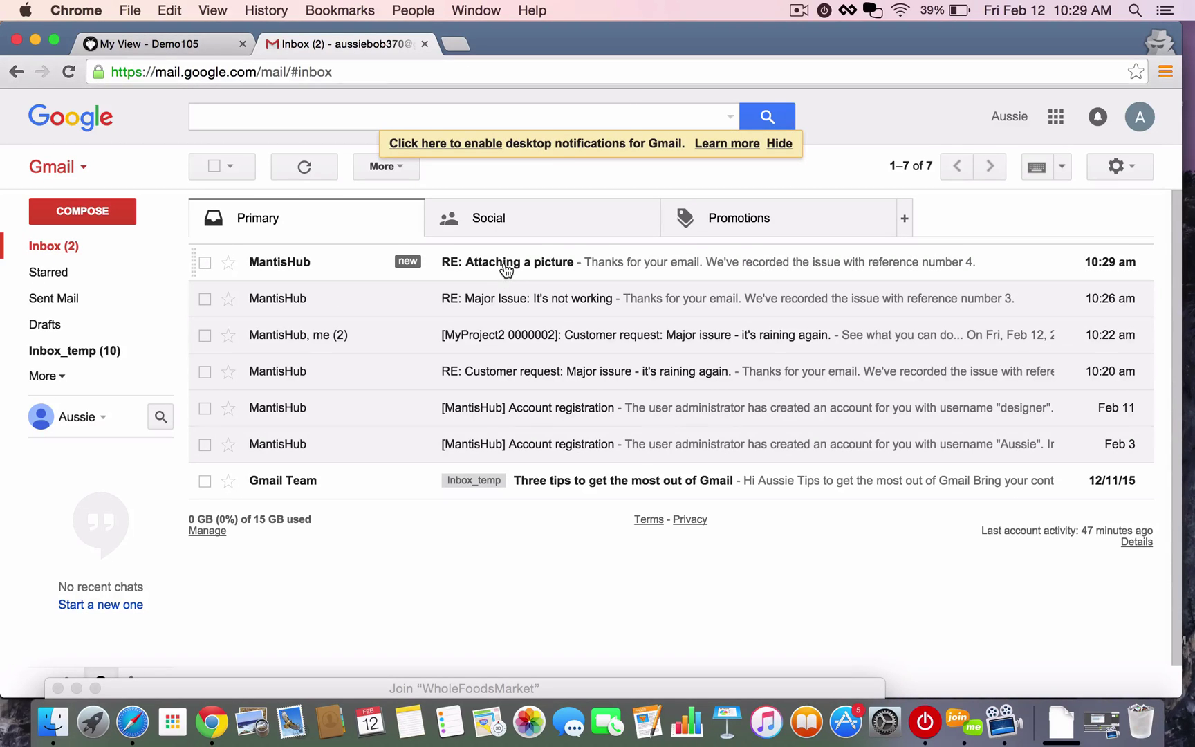
Step: Refresh My View in MantisHub and open issue 0000004 'Attaching a picture' to check its getstart.png attachment
{"action": "left_click", "coordinate": [146, 43]}
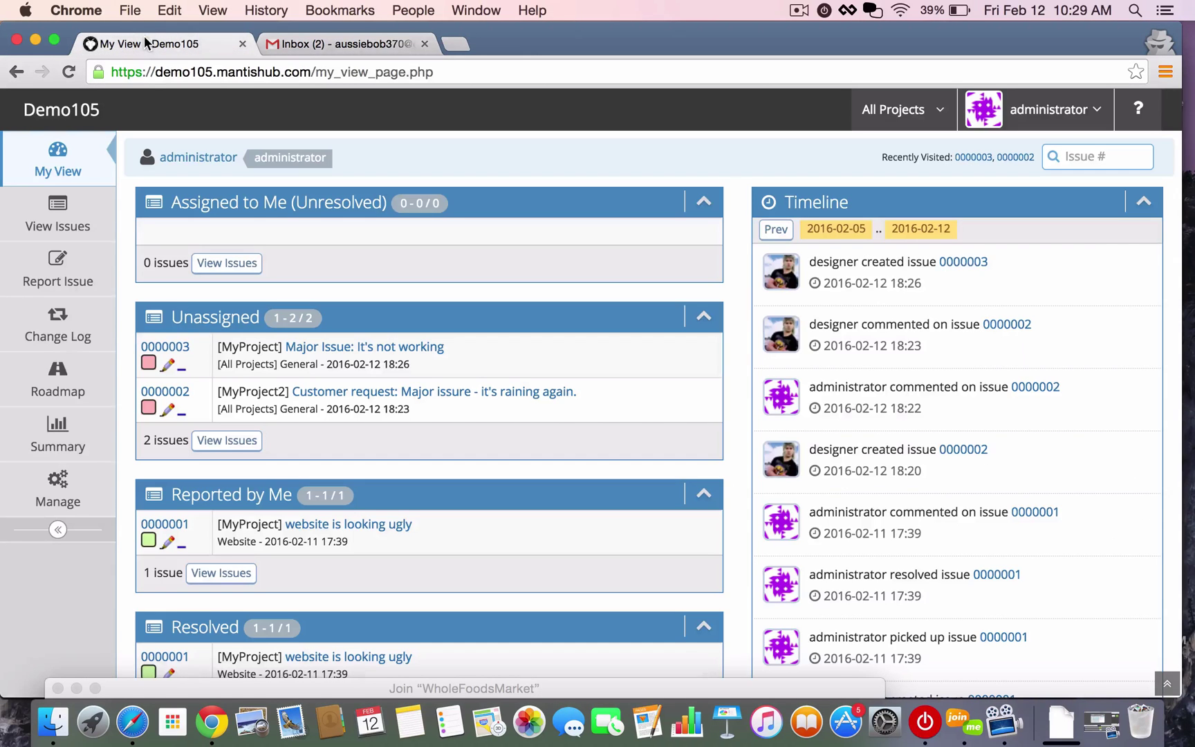
{"action": "left_click", "coordinate": [50, 174]}
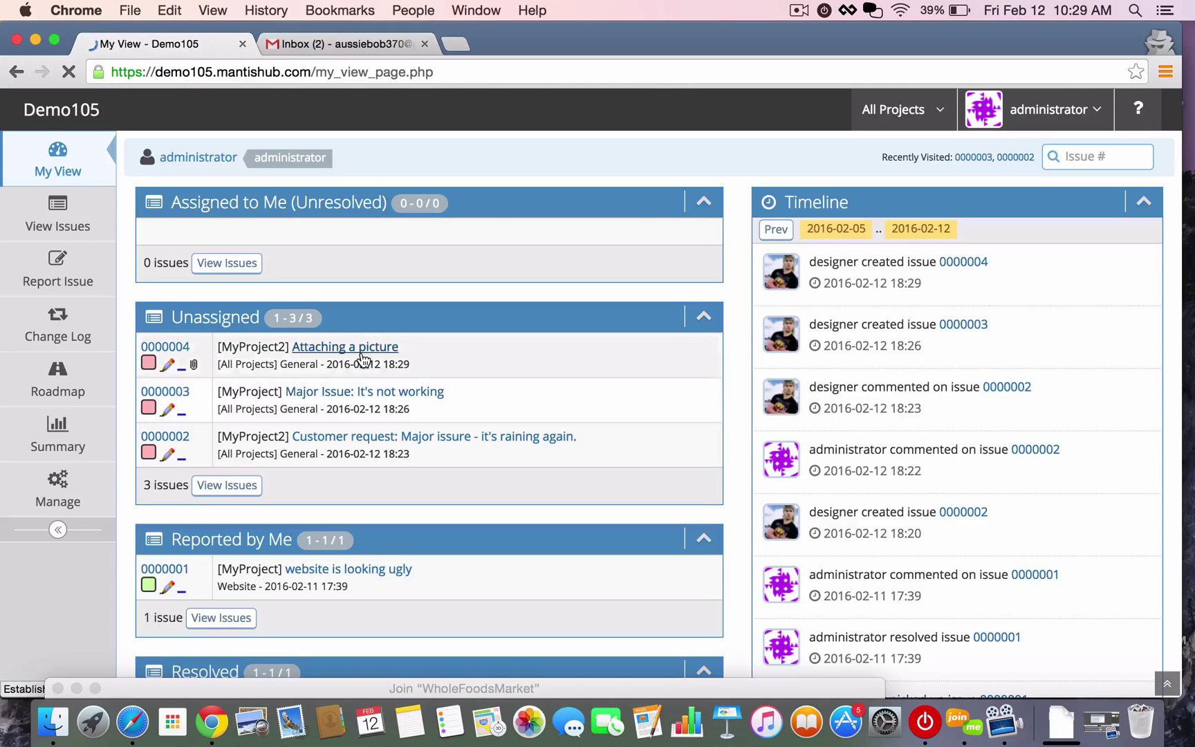
{"action": "left_click", "coordinate": [360, 352]}
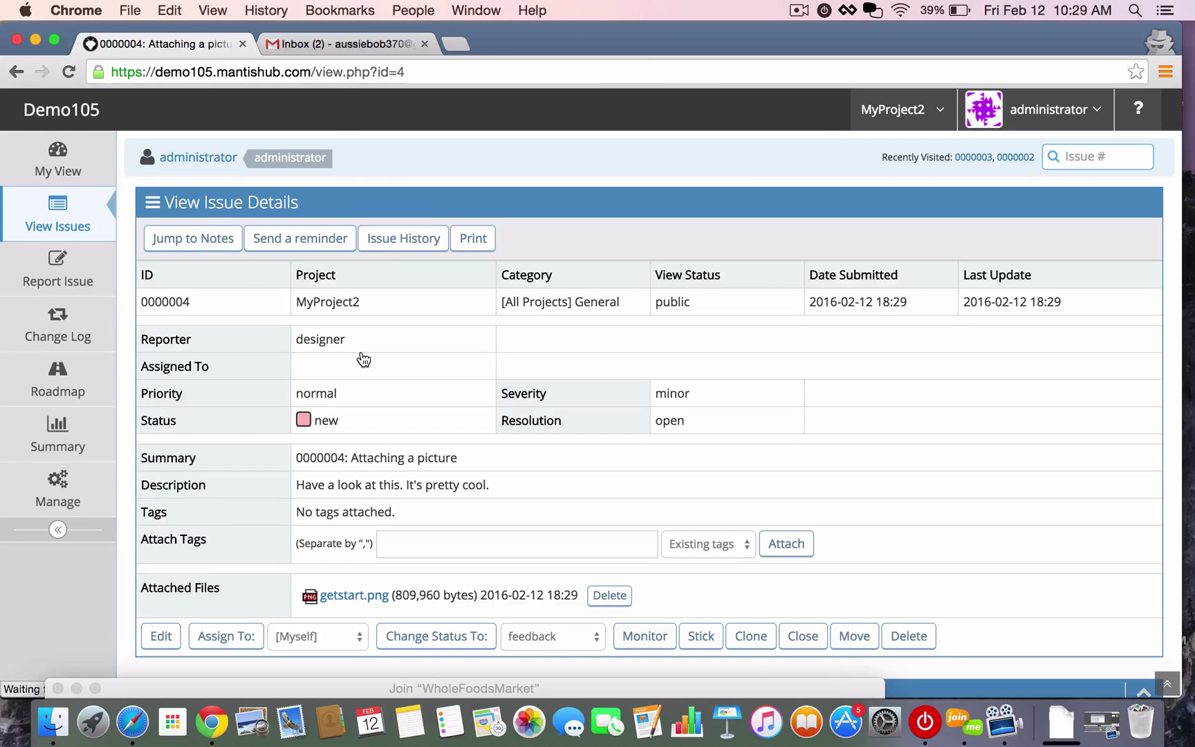
{"action": "scroll", "coordinate": [362, 358], "scroll_direction": "down", "scroll_amount": 3}
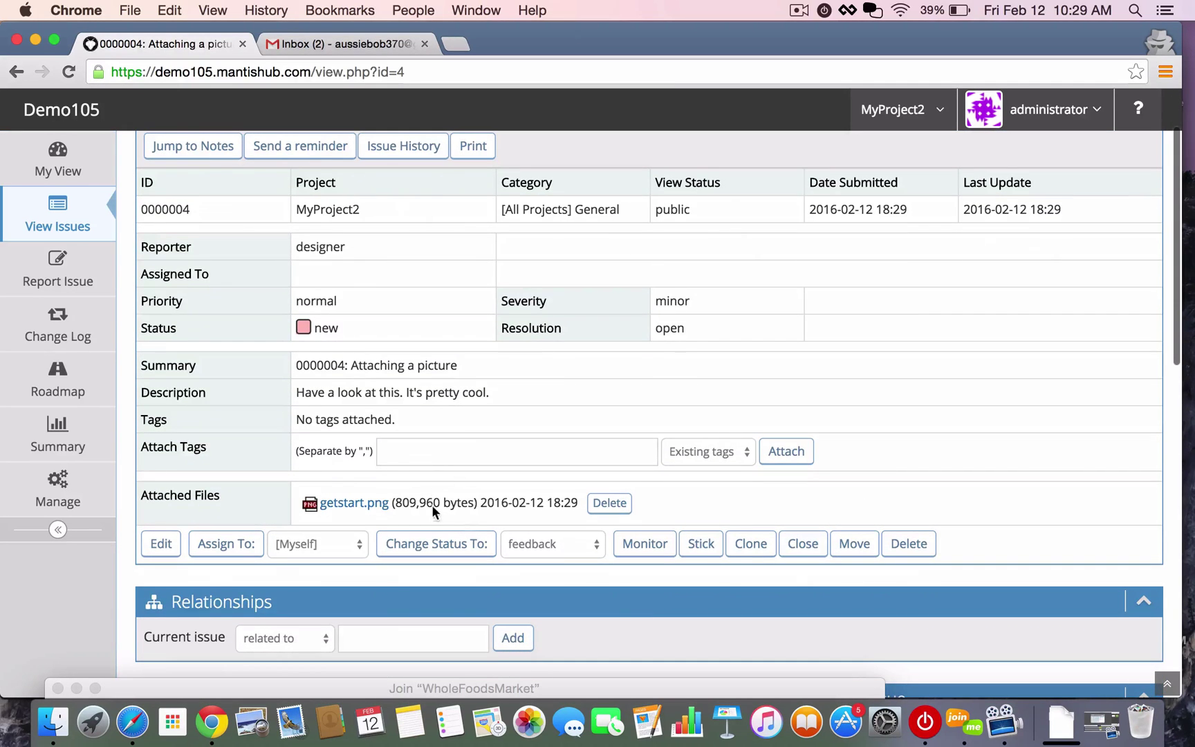